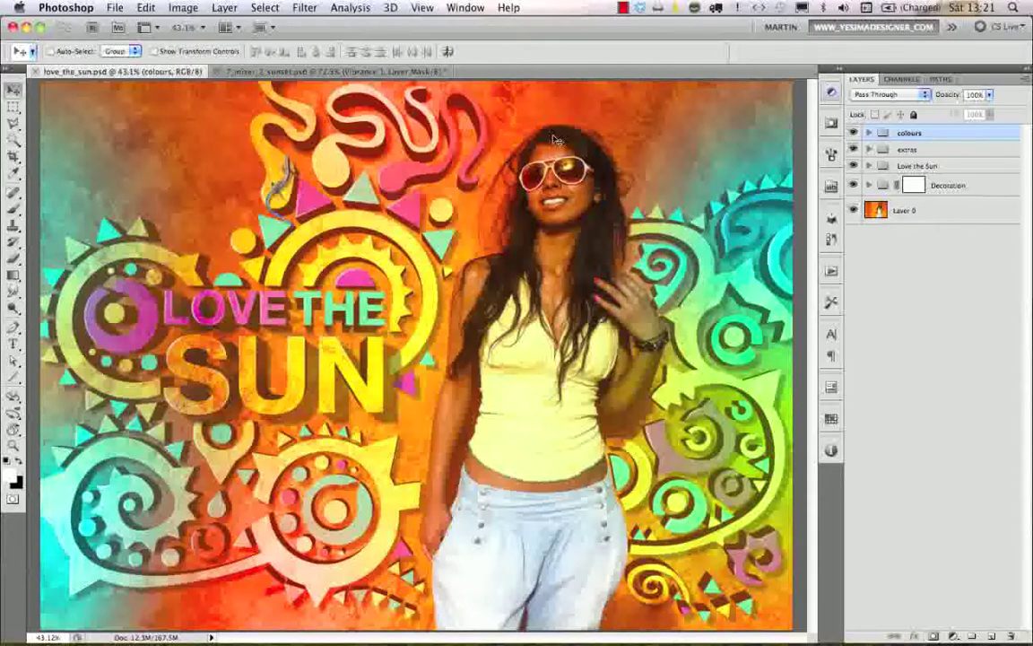
Open Edit > Preset Manager, keep Preset Type on Brushes, and move the dialog lower.
left_click(147, 8)
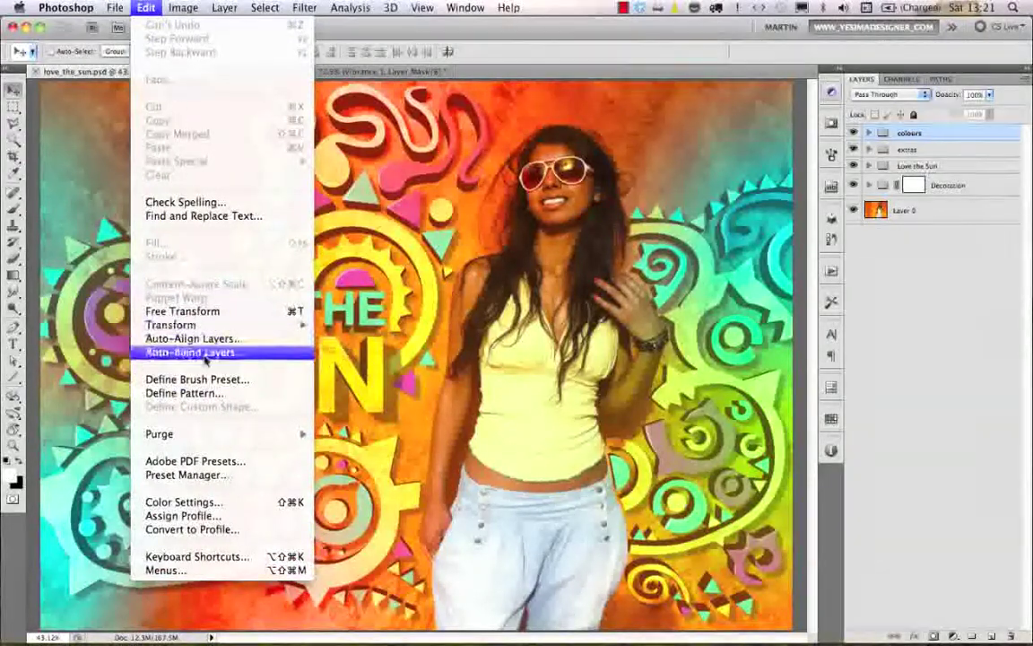
left_click(207, 476)
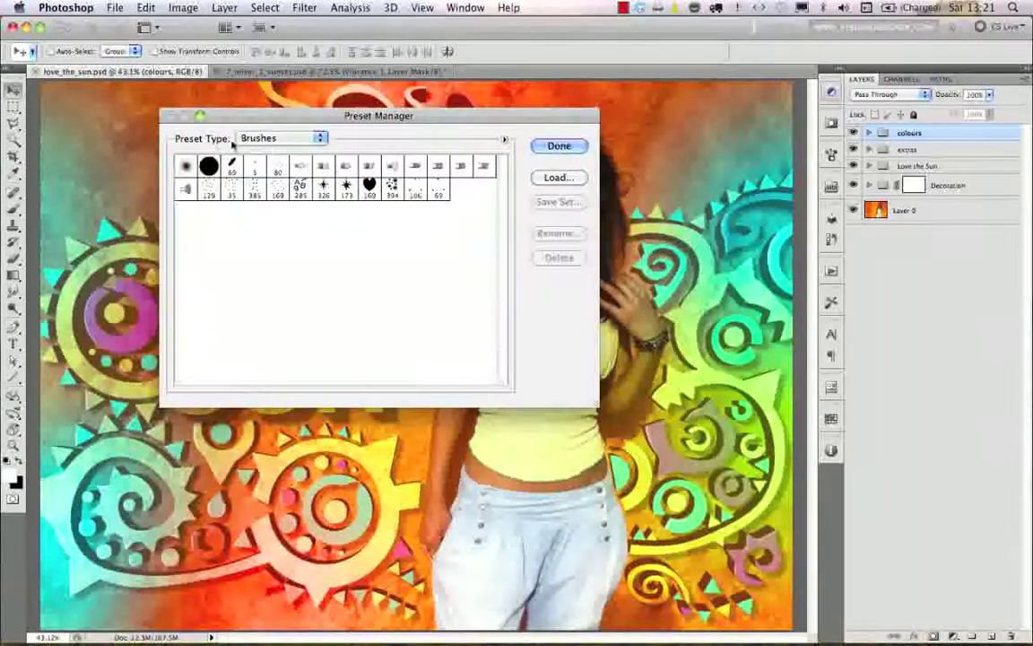
left_click(320, 138)
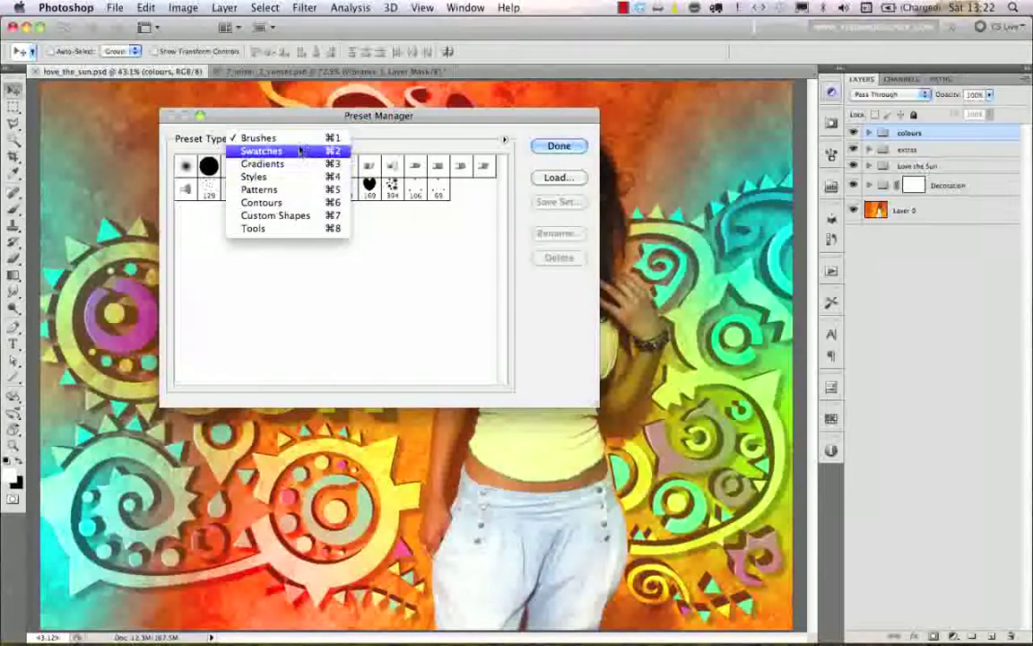
left_click(362, 116)
left_click_drag(361, 116, 441, 175)
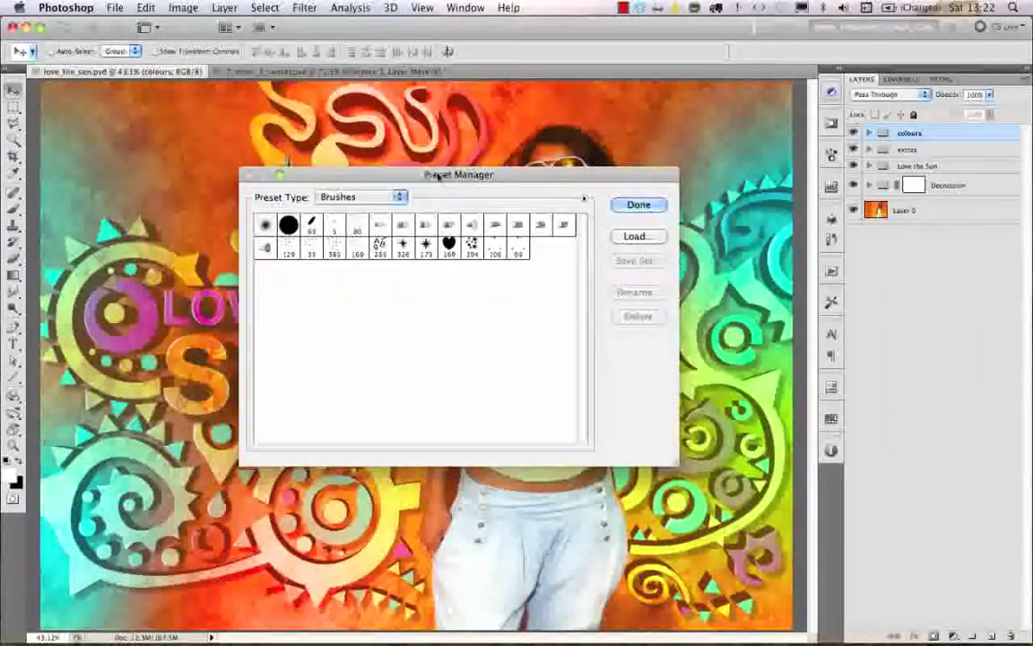
left_click(583, 201)
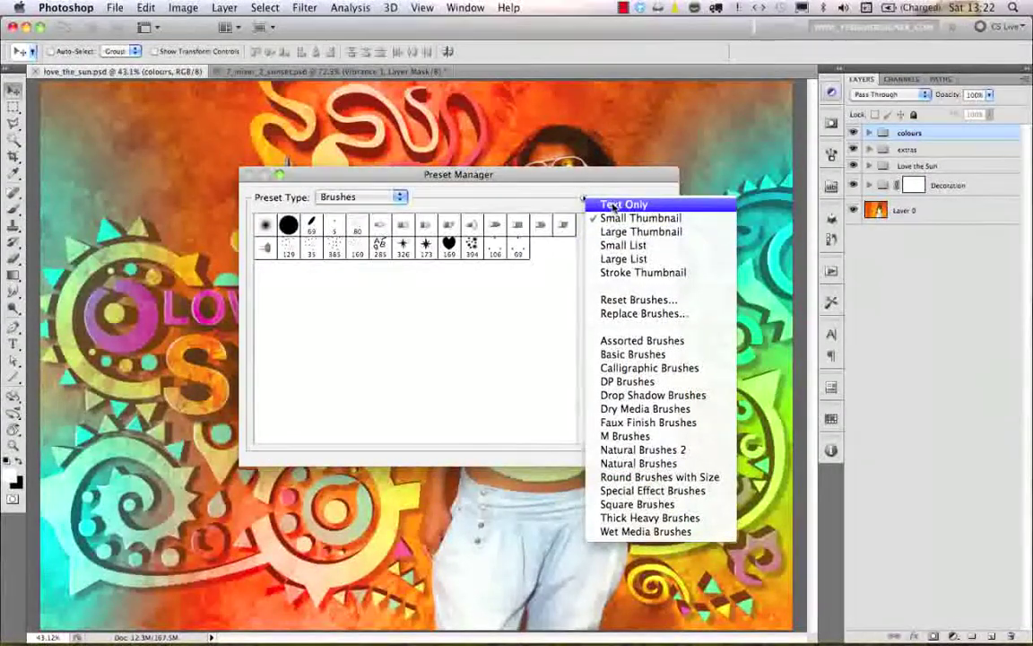
left_click(628, 204)
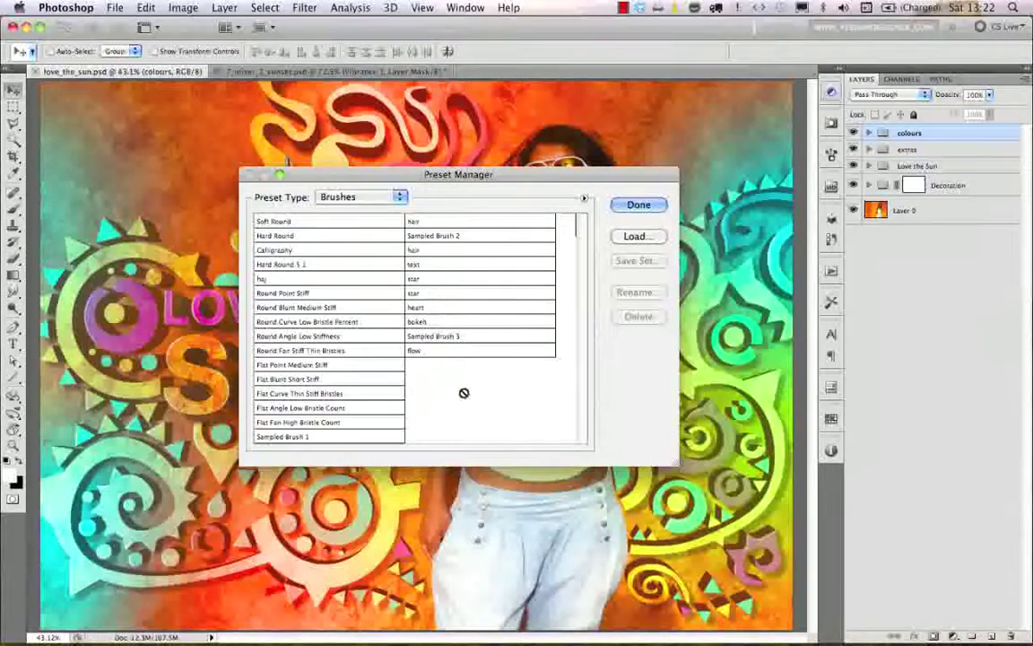
left_click(584, 199)
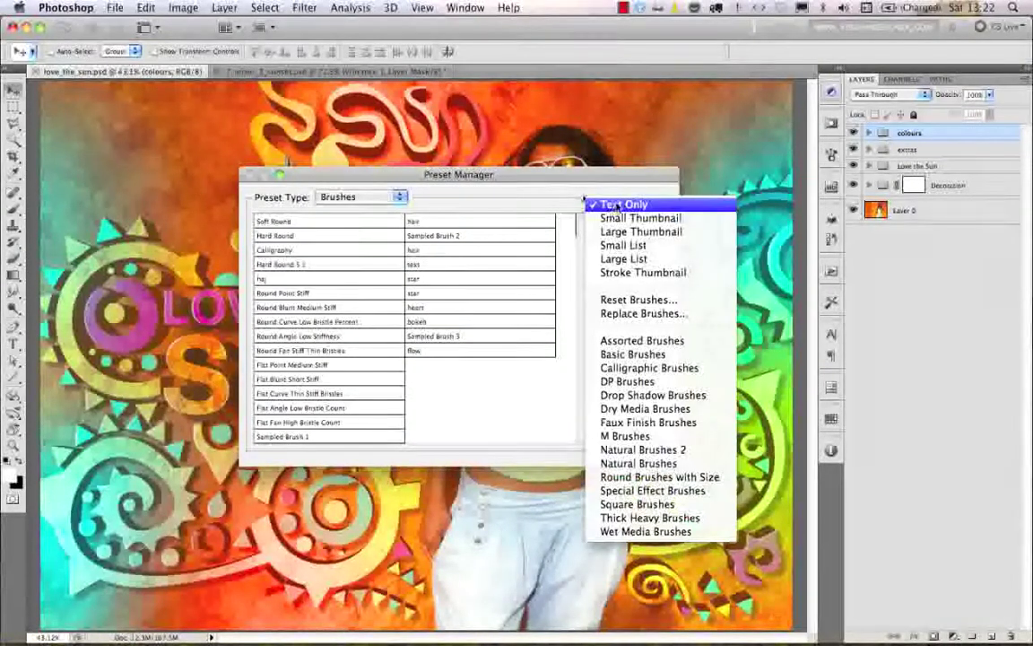
left_click(617, 221)
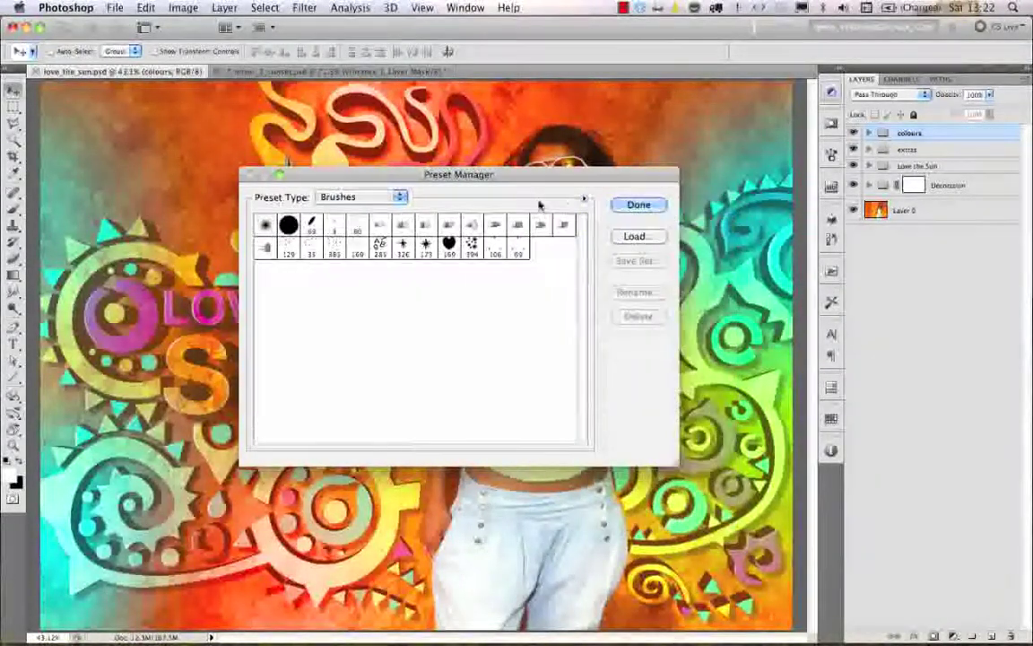
left_click(584, 199)
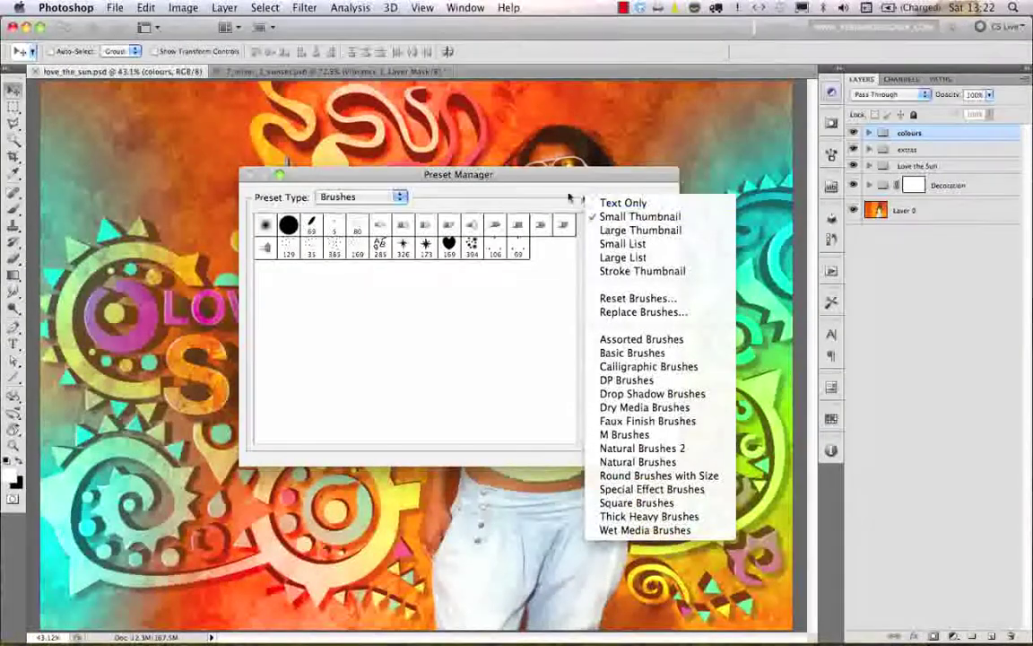
left_click(580, 199)
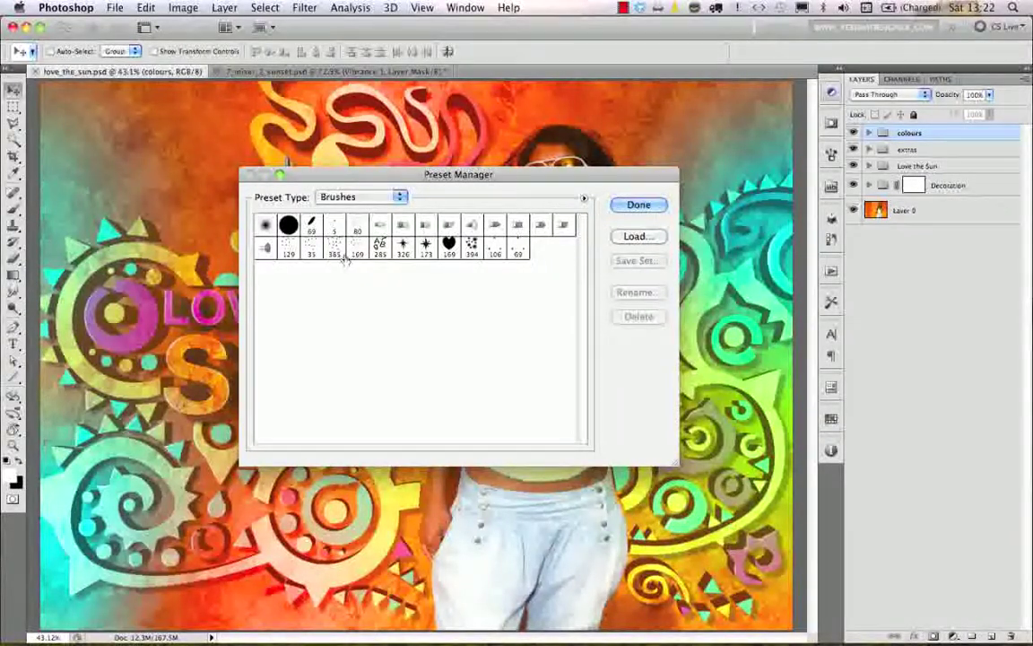
left_click(584, 199)
left_click(611, 235)
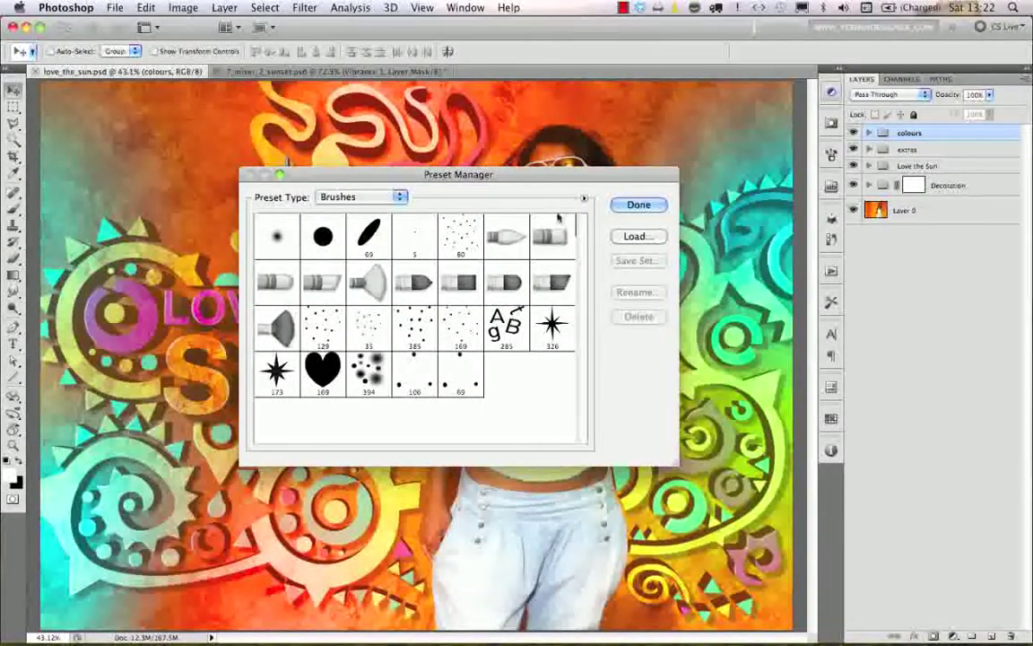
left_click(584, 198)
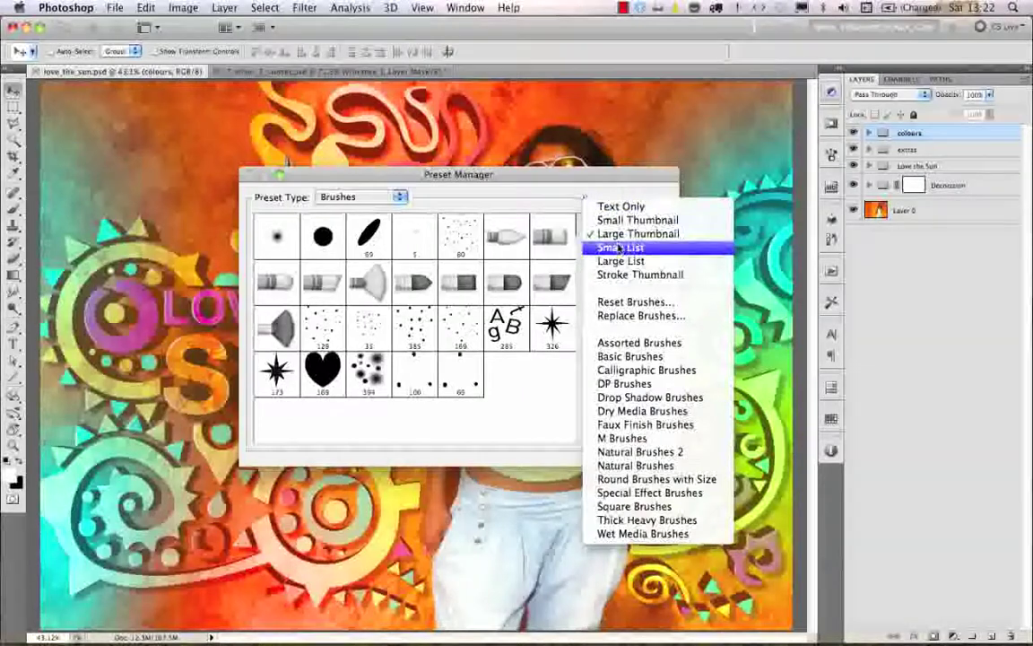
left_click(620, 248)
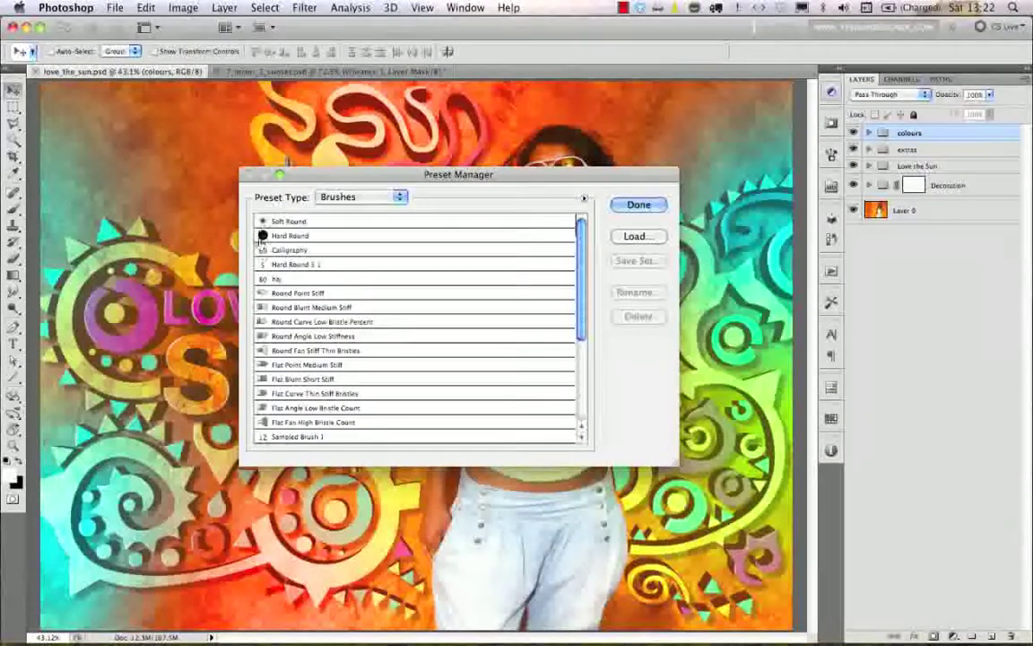
left_click(584, 198)
left_click(623, 256)
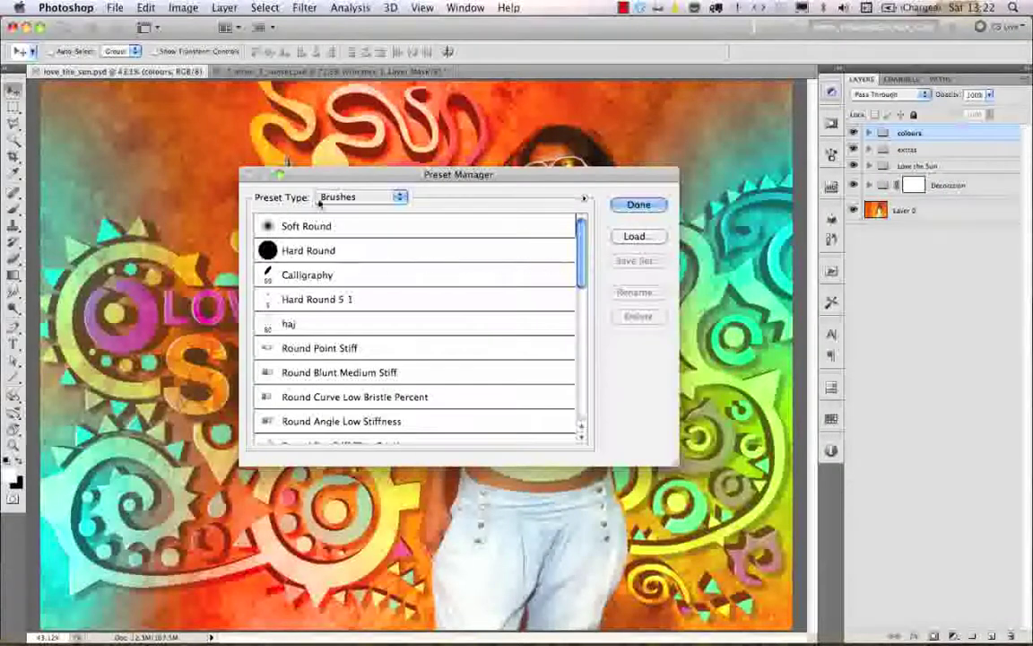
left_click(584, 199)
left_click(641, 272)
left_click(584, 198)
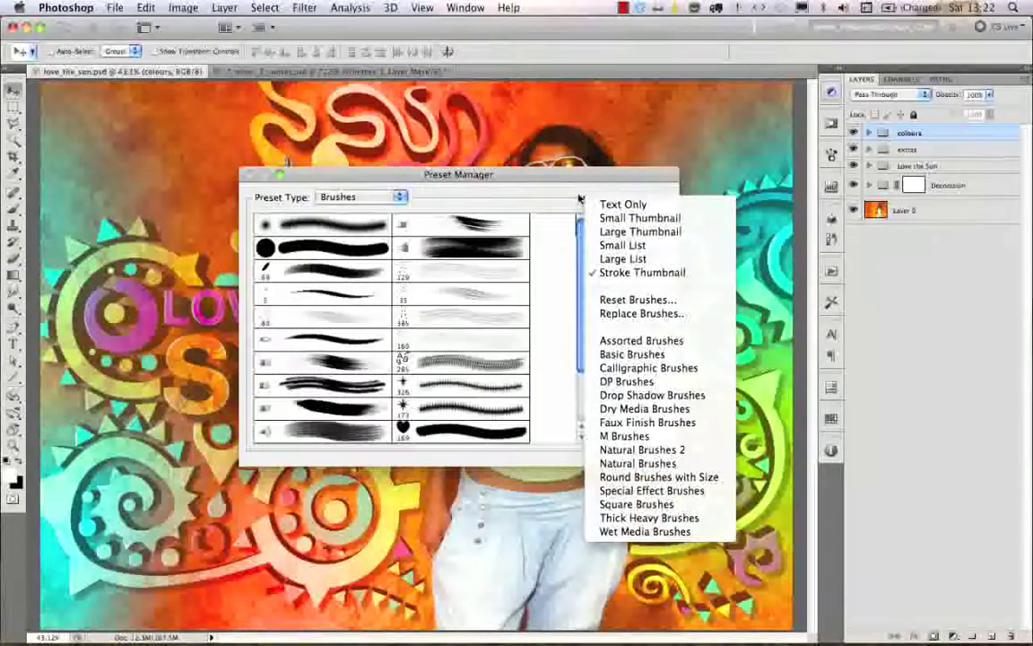
left_click(607, 273)
scroll(578, 323, "down", 3)
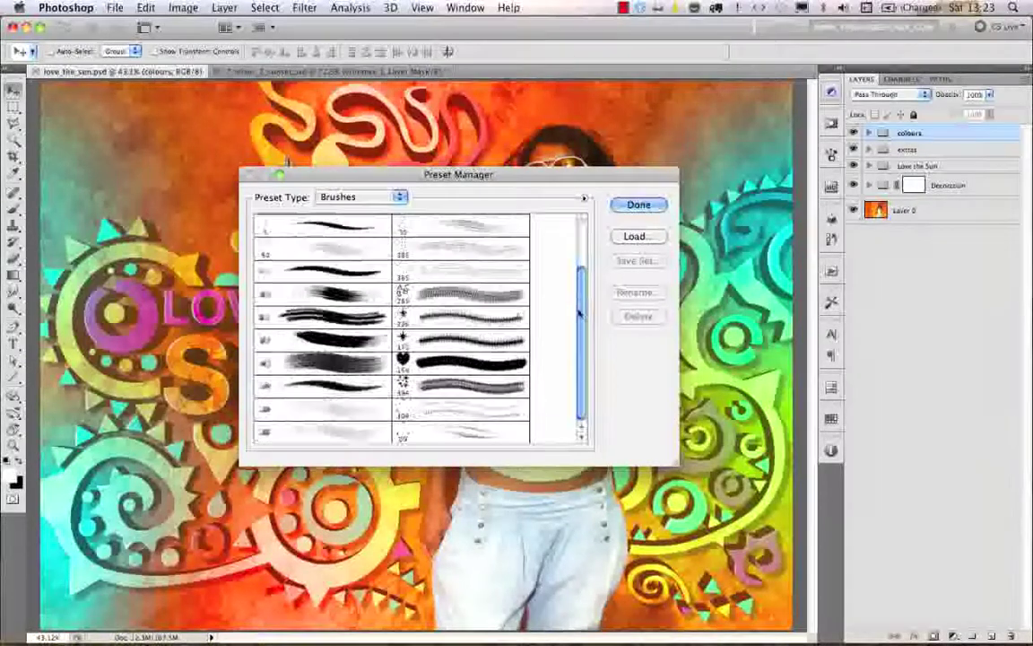
scroll(579, 323, "up", 3)
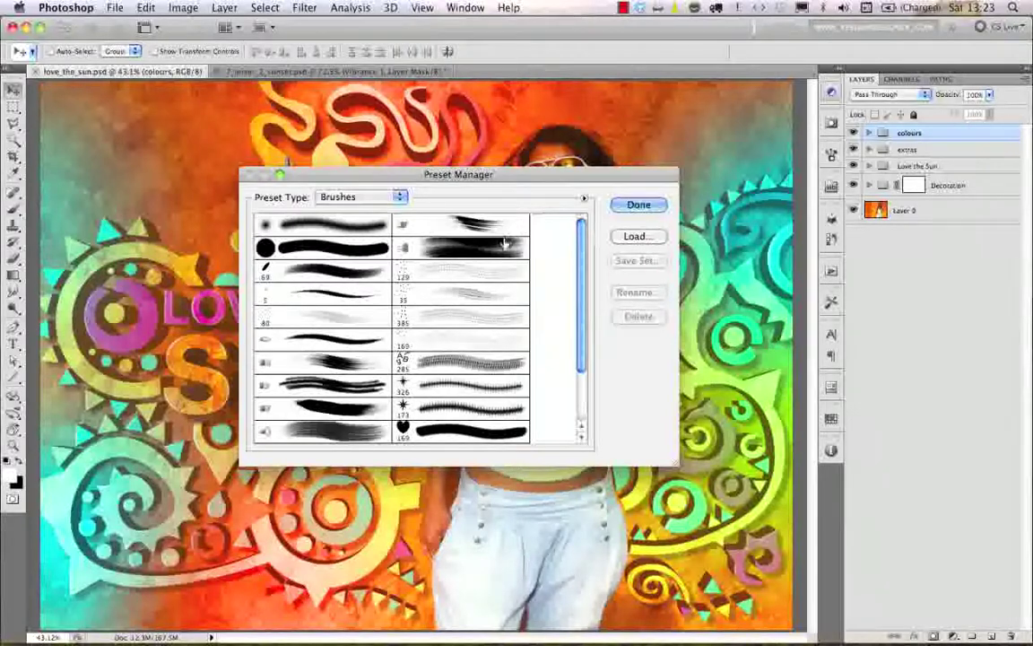
left_click(583, 201)
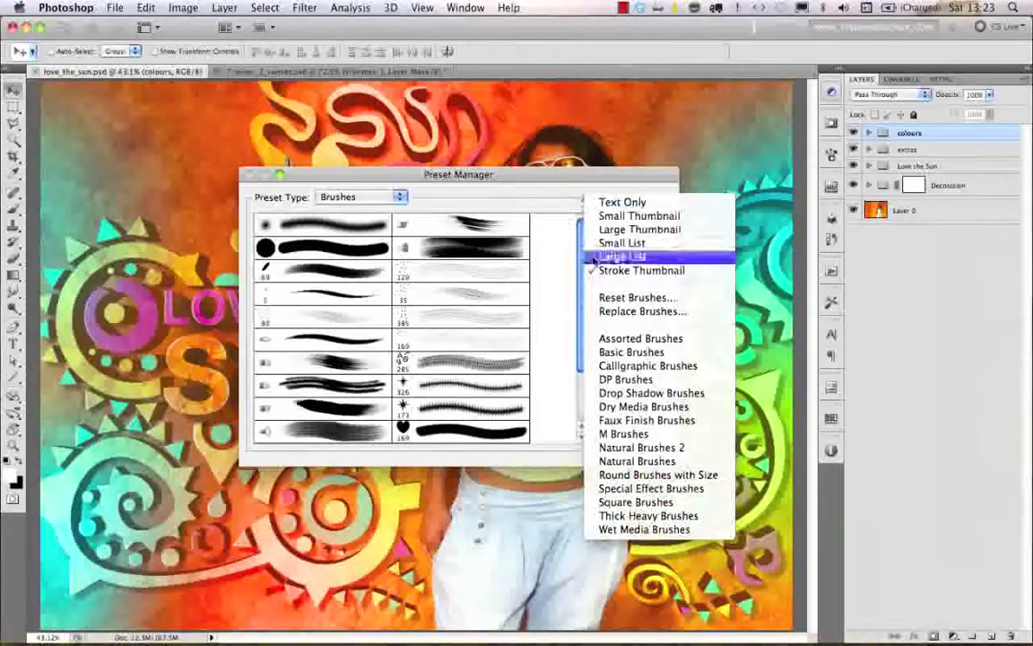
left_click(613, 218)
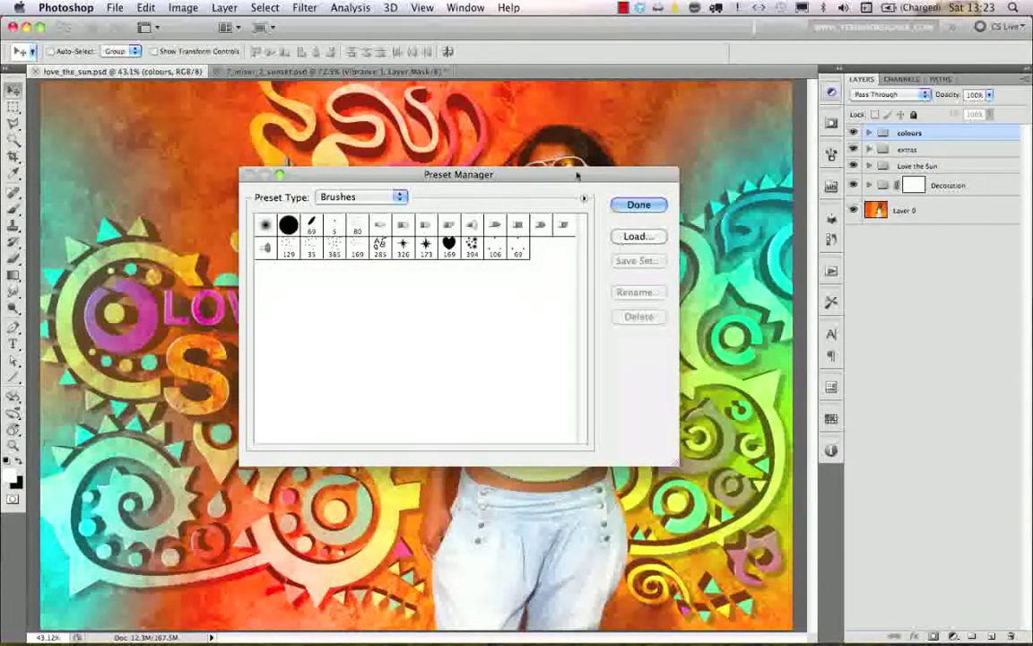
Append the Special Effect Brushes library after the existing brush presets.
left_click(582, 199)
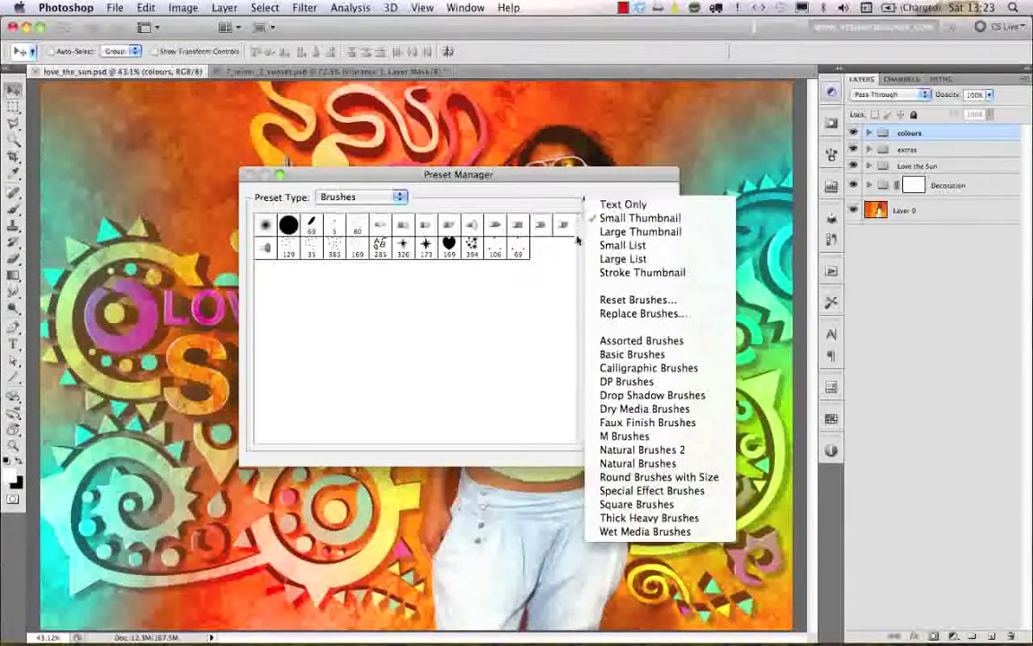
left_click(664, 492)
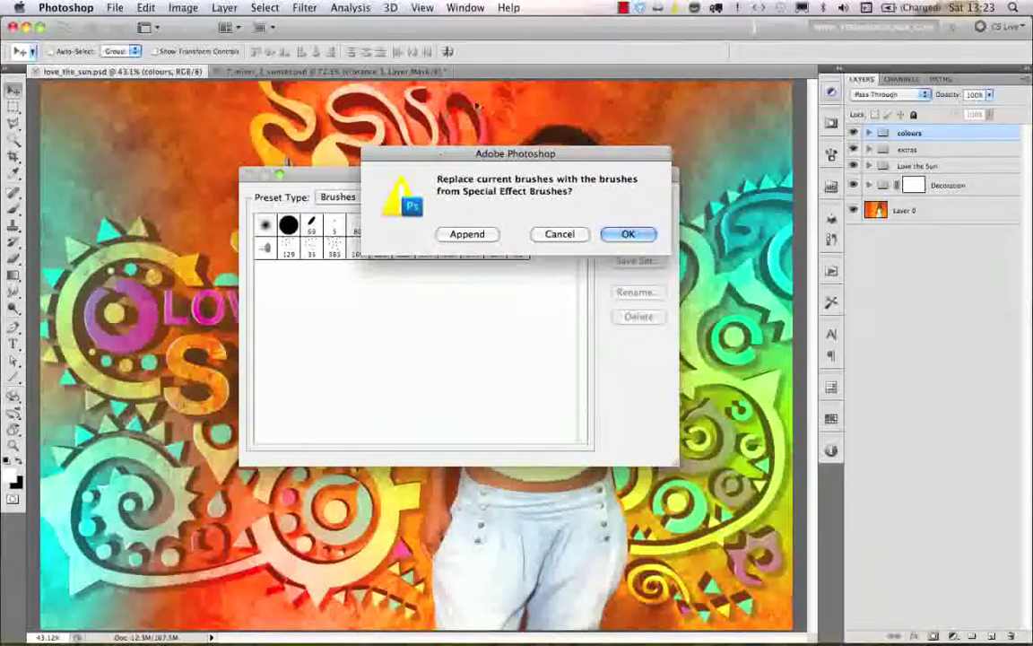
left_click_drag(534, 154, 436, 287)
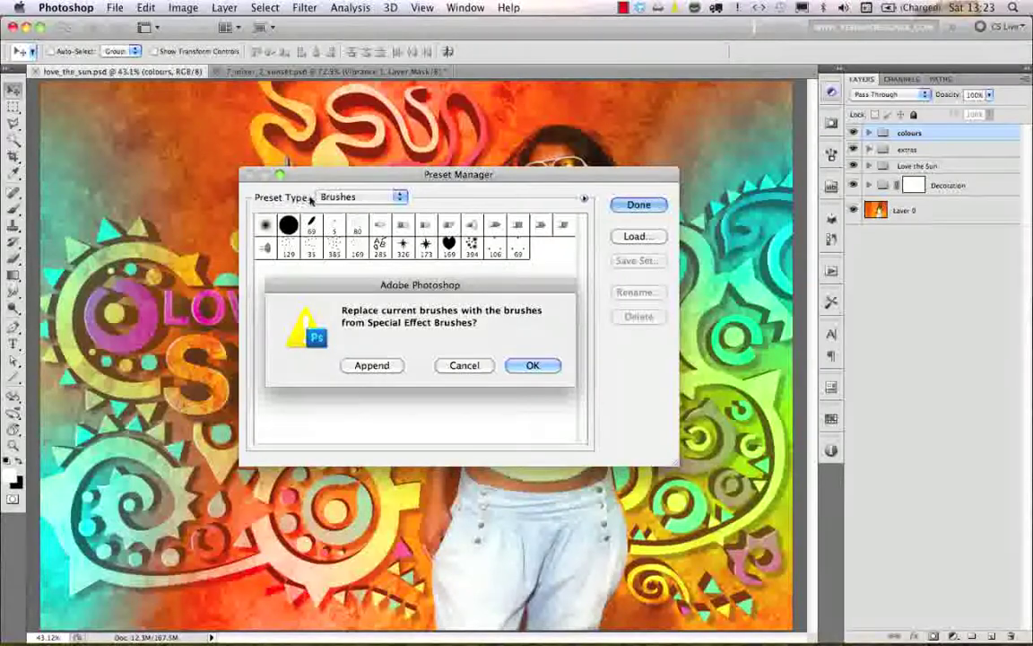
left_click_drag(418, 287, 416, 283)
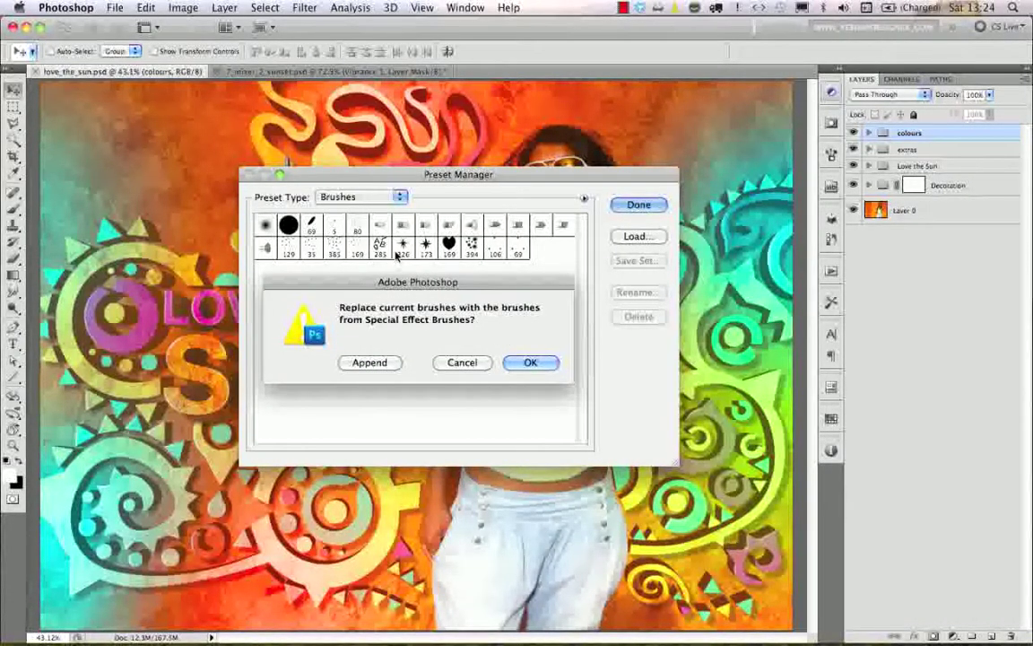
left_click(371, 363)
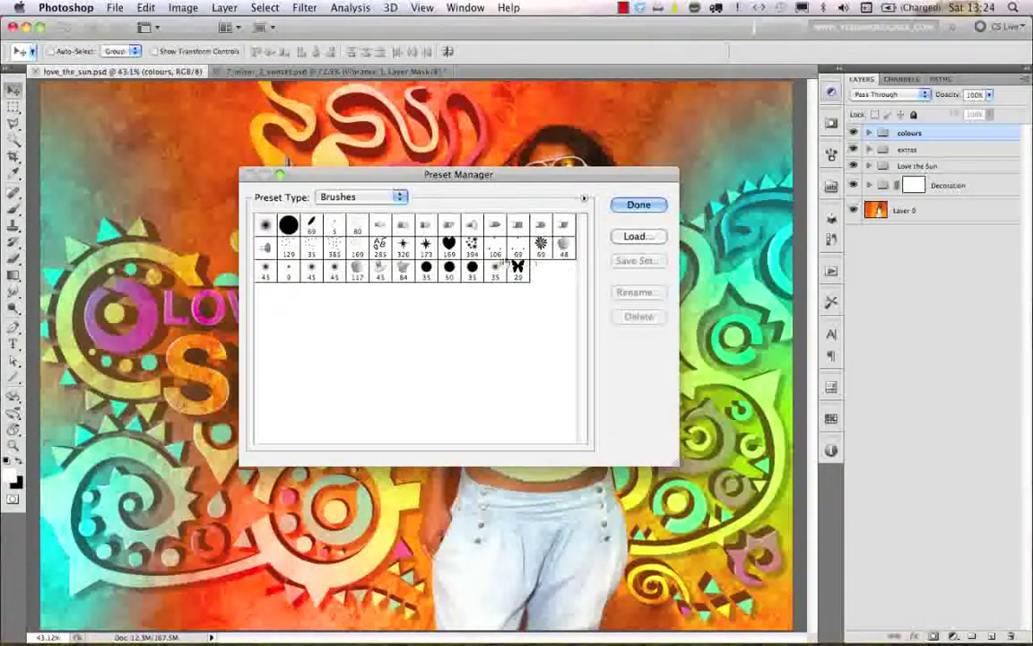
Move the butterfly brush to the start of the presets and begin Save Set.
left_click(518, 267)
mouse_move(524, 294)
left_mouse_down()
mouse_move(470, 251)
mouse_move(255, 226)
mouse_move(330, 194)
mouse_move(383, 202)
mouse_move(521, 284)
left_mouse_up()
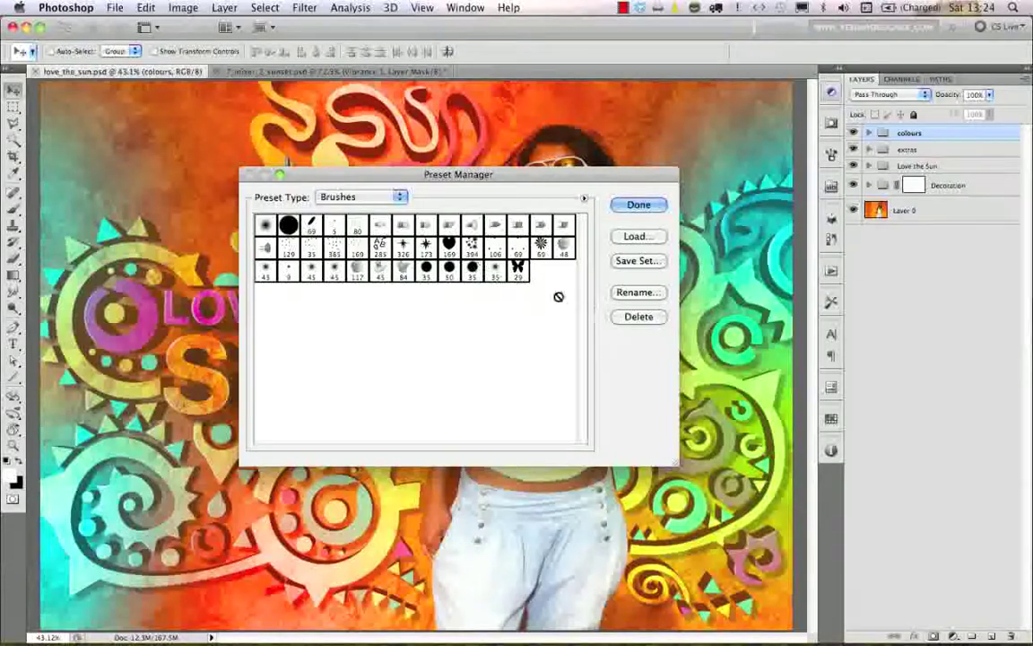
left_click(638, 260)
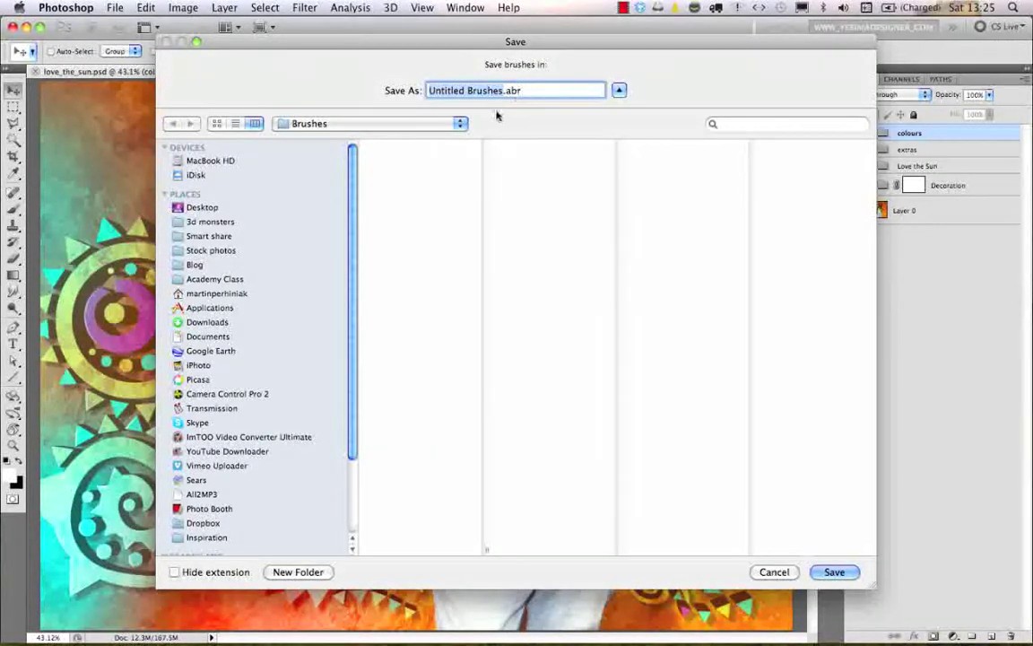
Save the brush set as brushes.abr in the Desktop's Preset Manager folder.
left_click(229, 208)
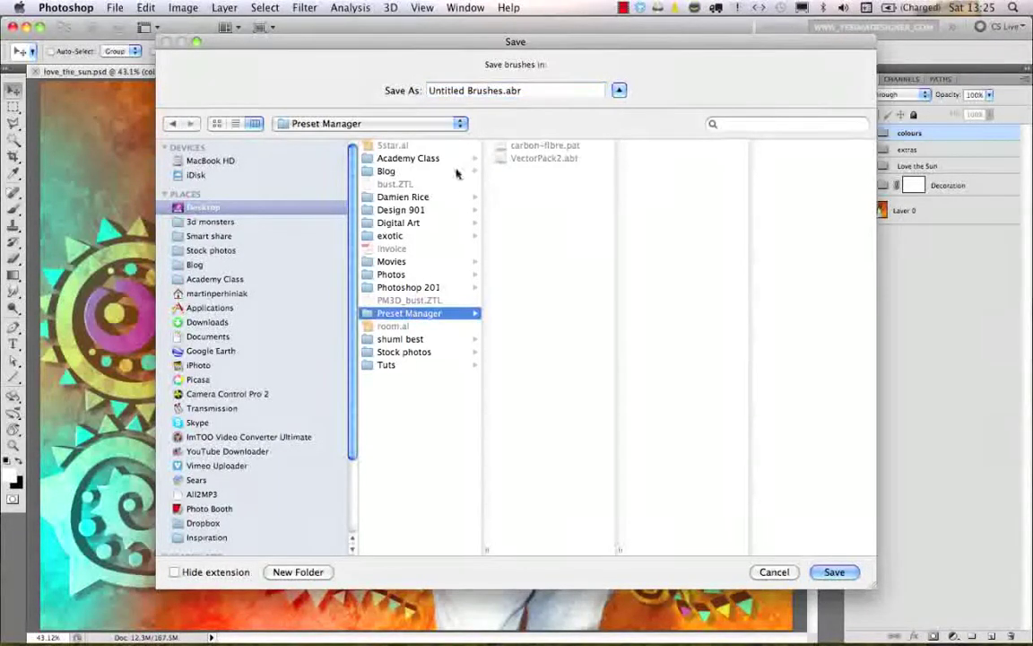
triple_click(467, 87)
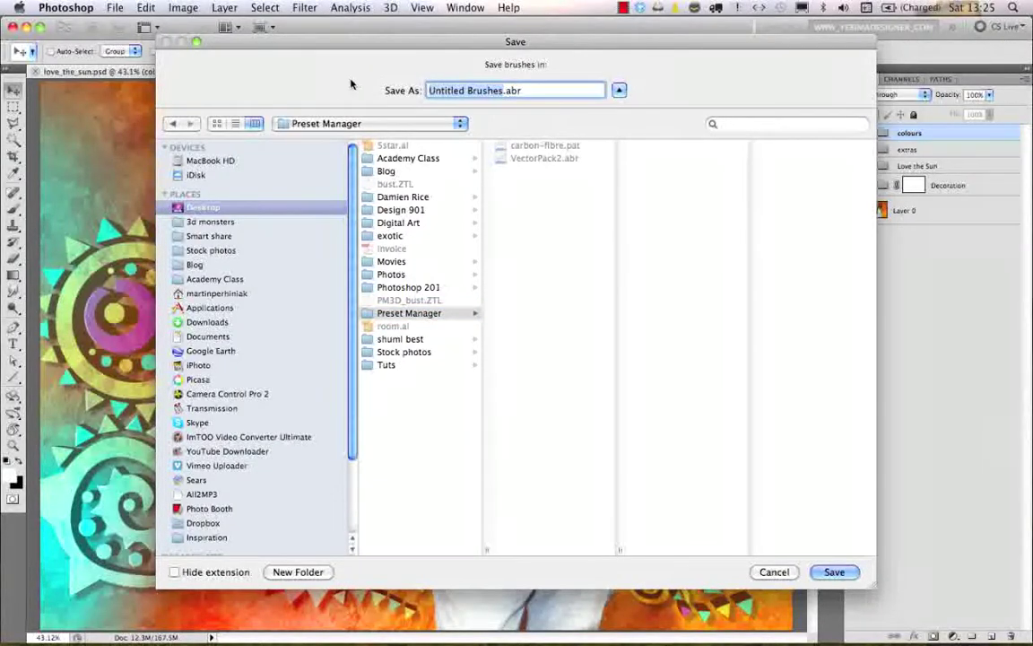
type("brushes")
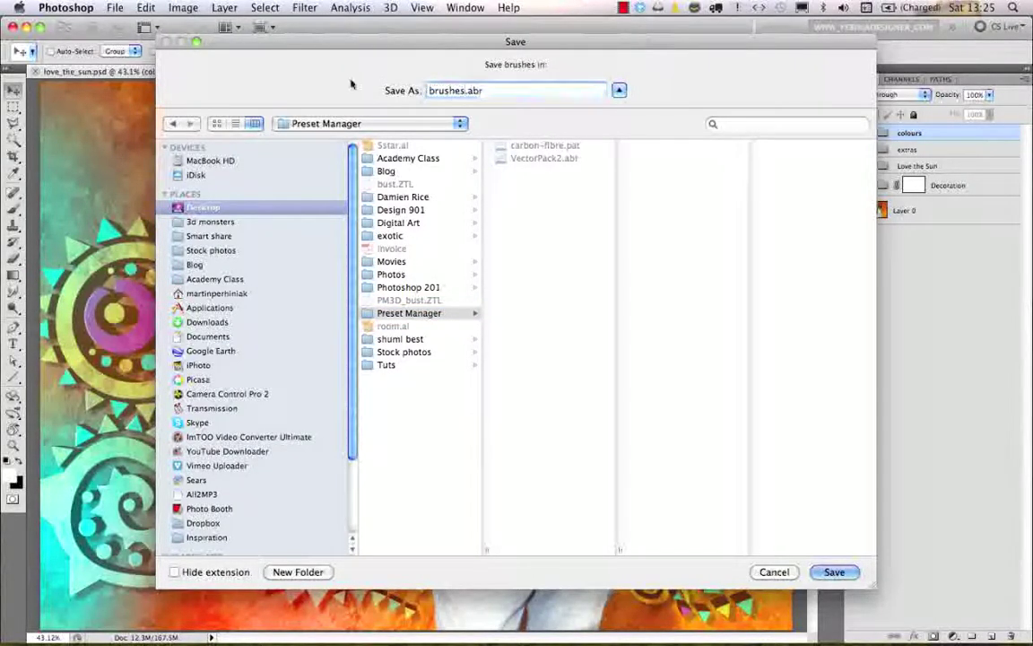
key("Return")
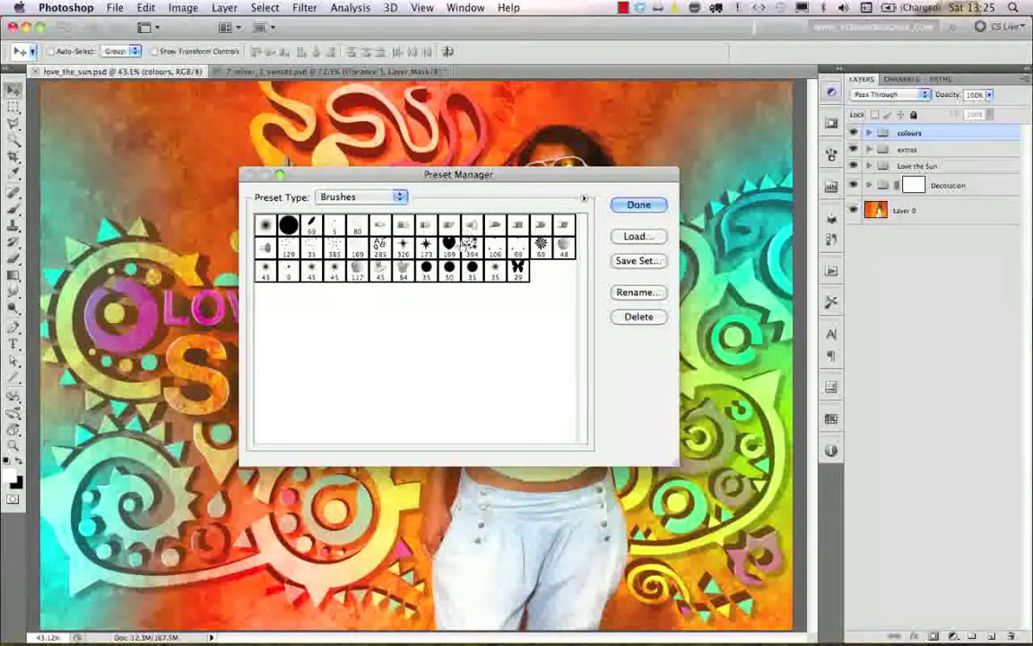
Save dotted brushes 129–169 as the set 'hair', then reselect brushes in the second row.
left_click(311, 252, "shift")
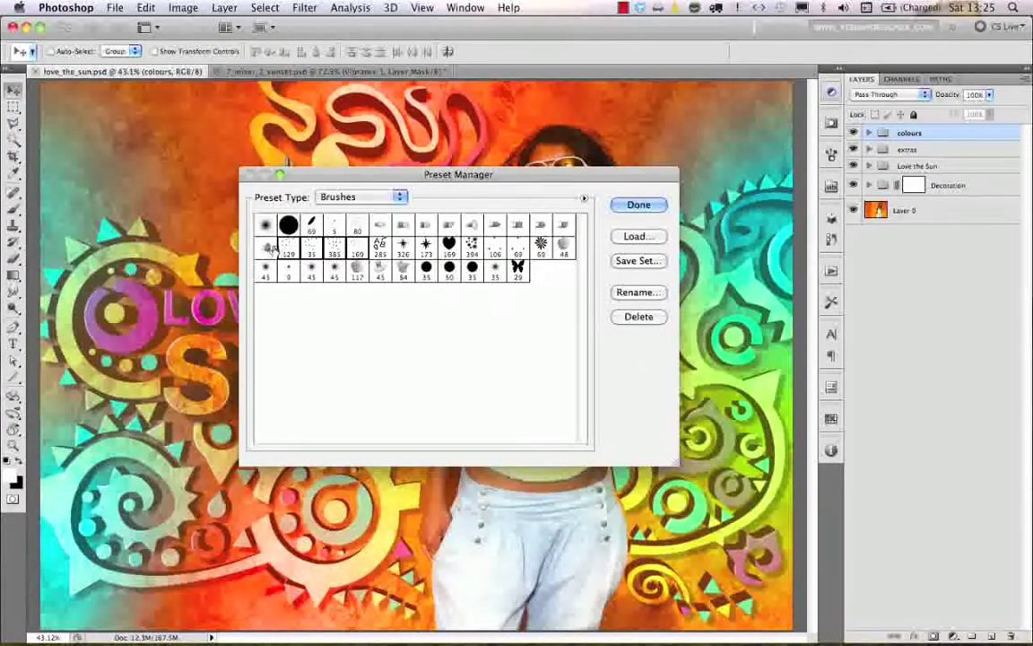
left_click(634, 262)
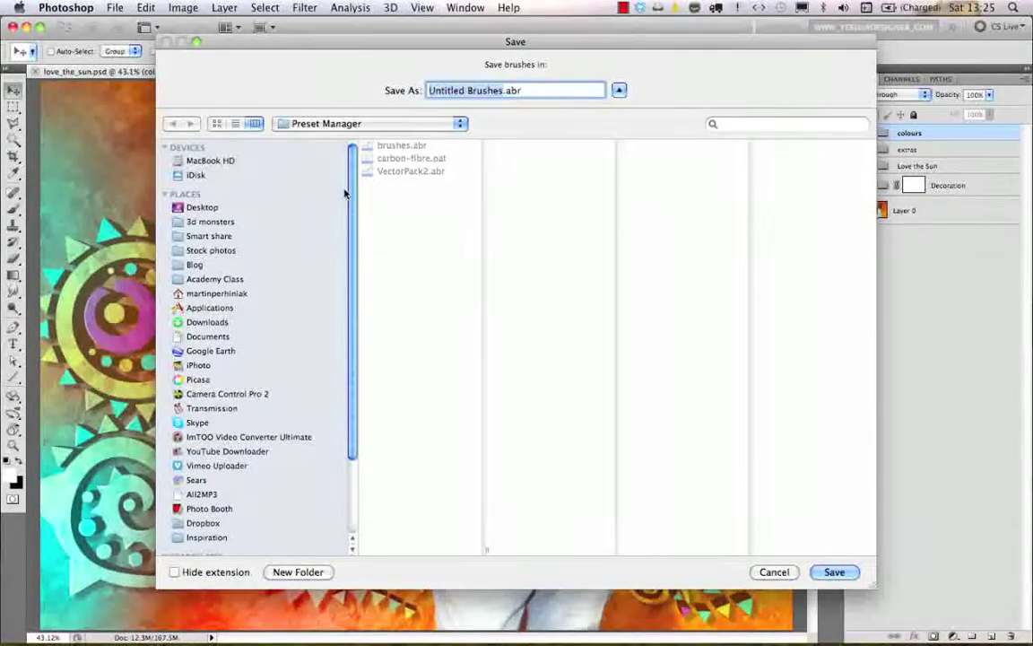
type("h")
type("i")
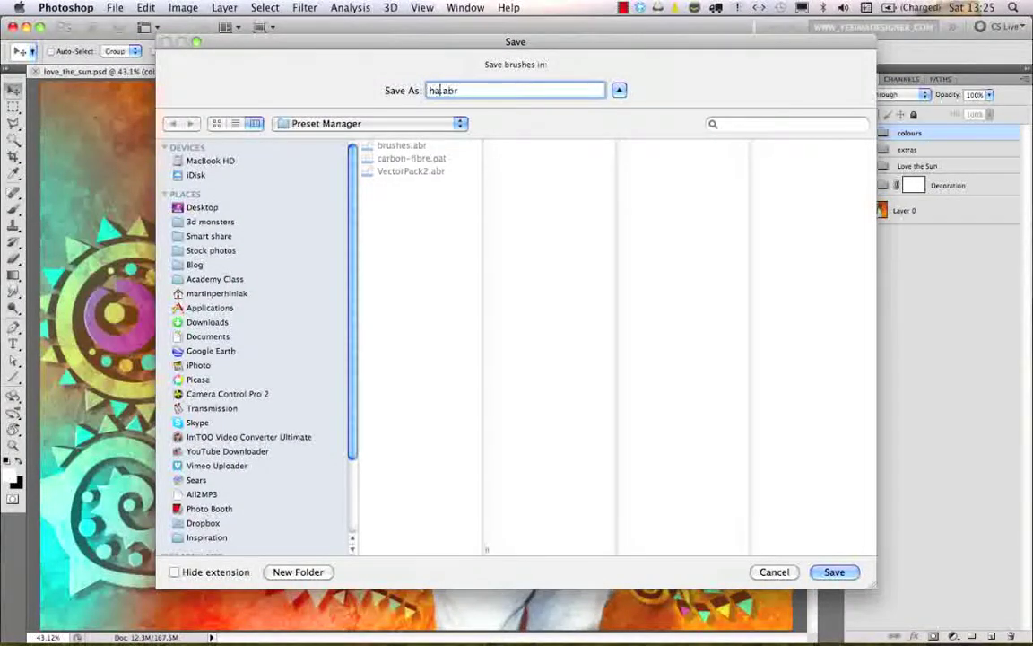
type("ir")
key("Return")
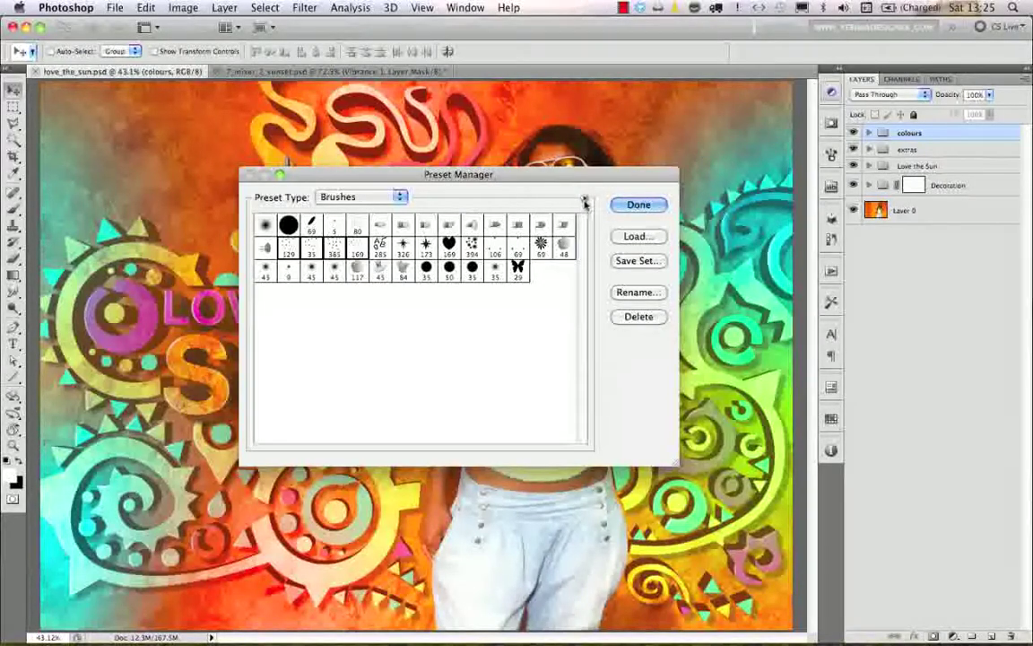
left_click(517, 269)
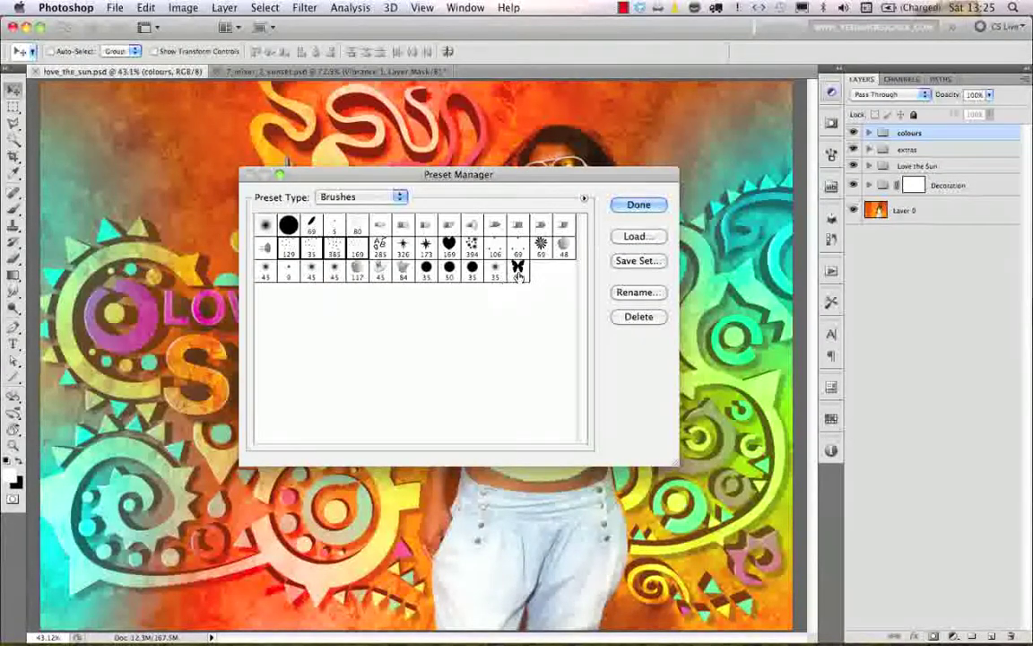
left_click(353, 248)
Delete the four hair brushes and reload them from hair.abr.
left_click(640, 317)
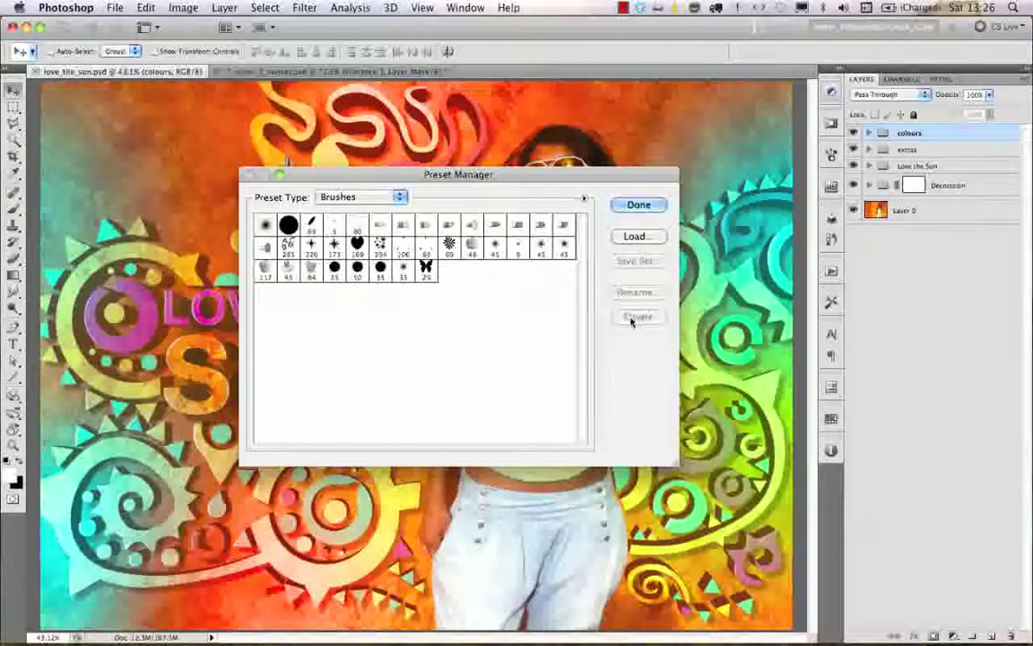
left_click(633, 237)
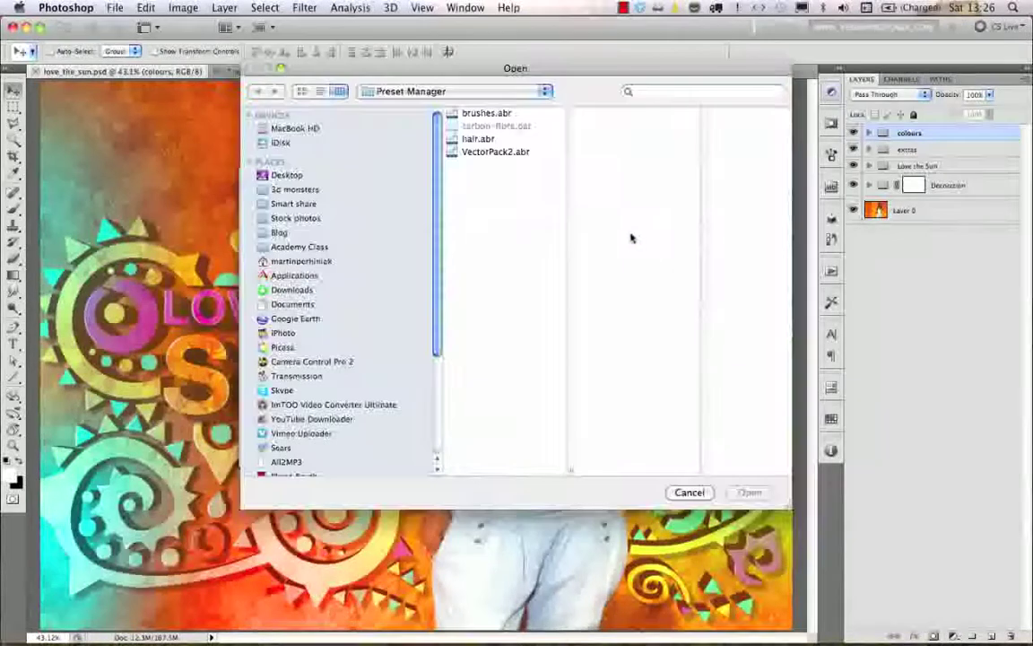
left_click(478, 139)
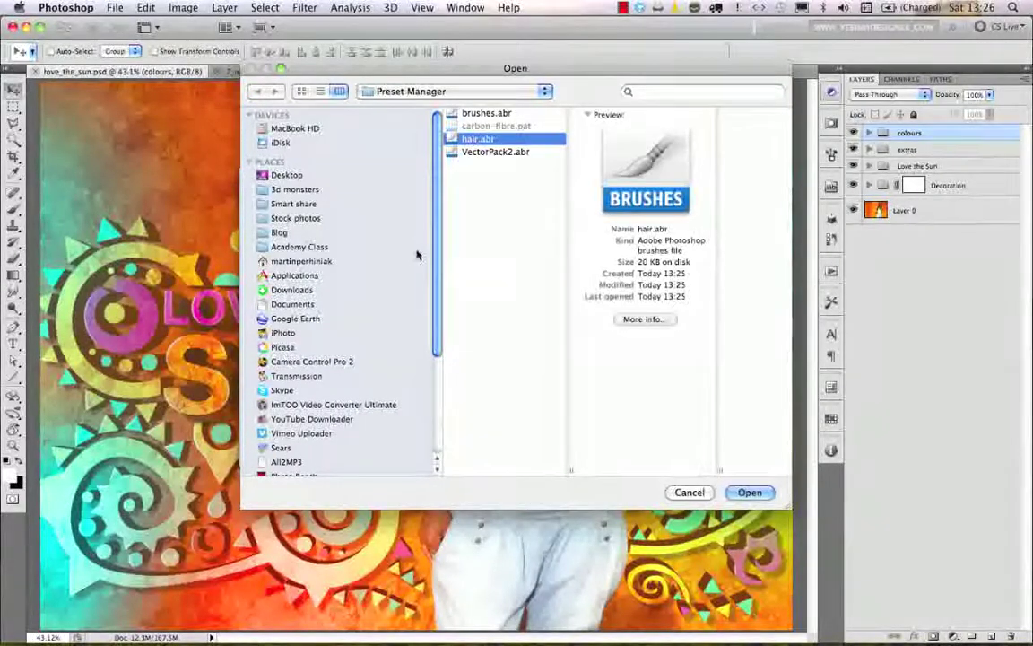
left_click(737, 494)
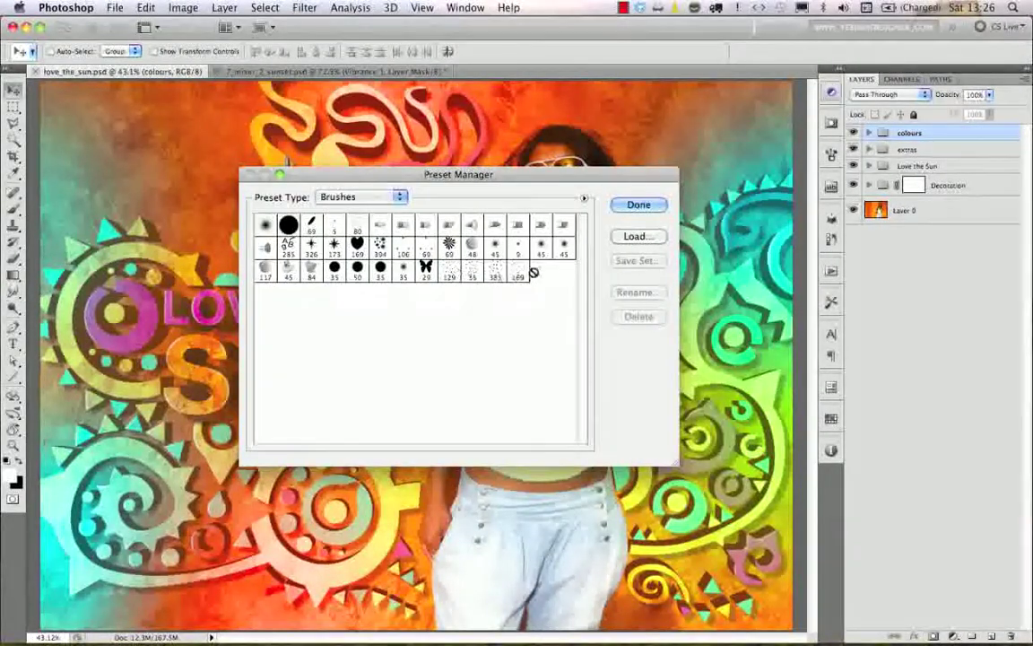
Select the reloaded 129 brush and check the brush preset options without changing anything.
left_click(449, 272)
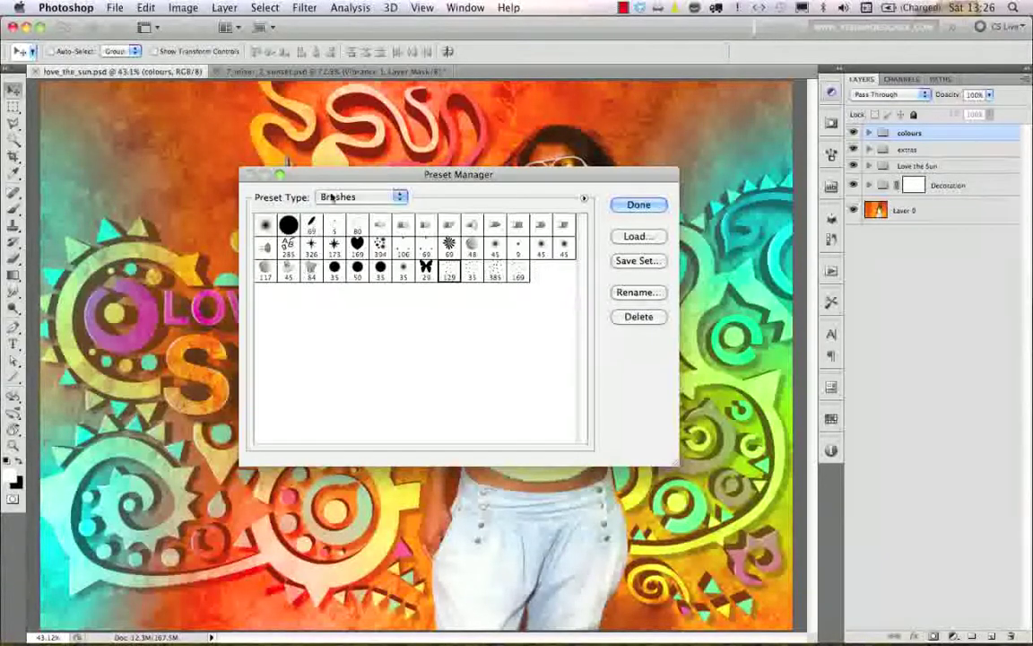
left_click(584, 198)
key("Escape")
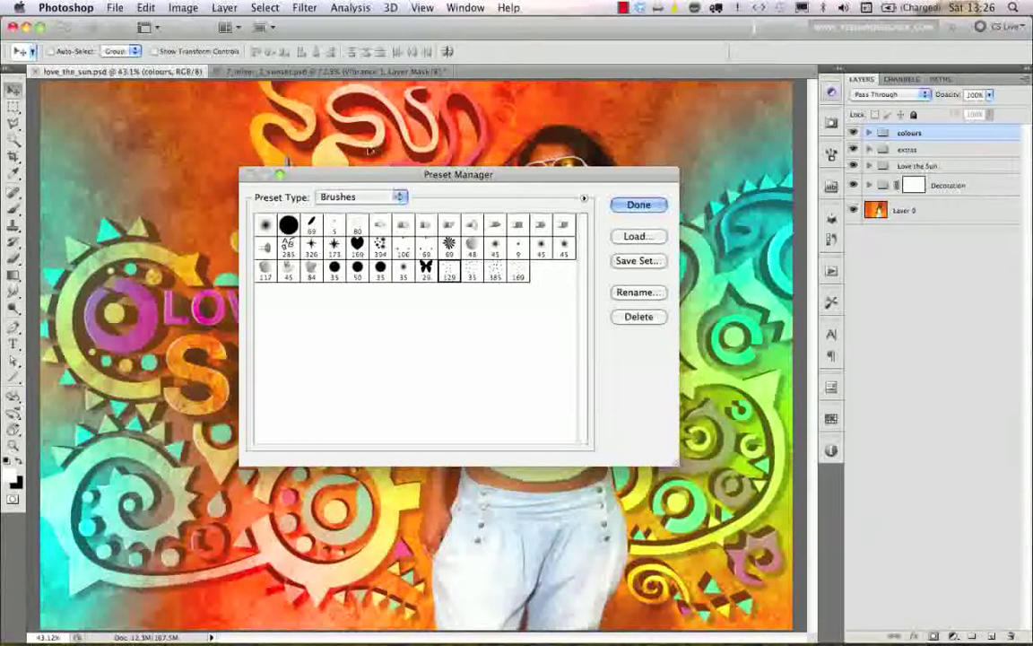
Switch the Preset Manager to Swatches and close it with Done.
left_click(392, 197)
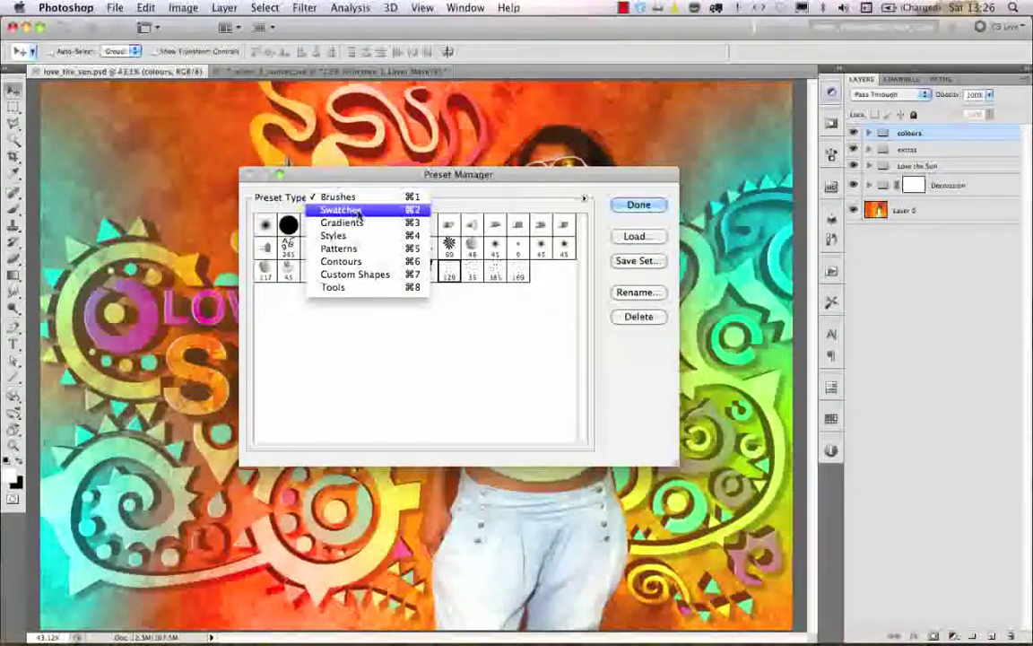
left_click(355, 197)
key("super+2")
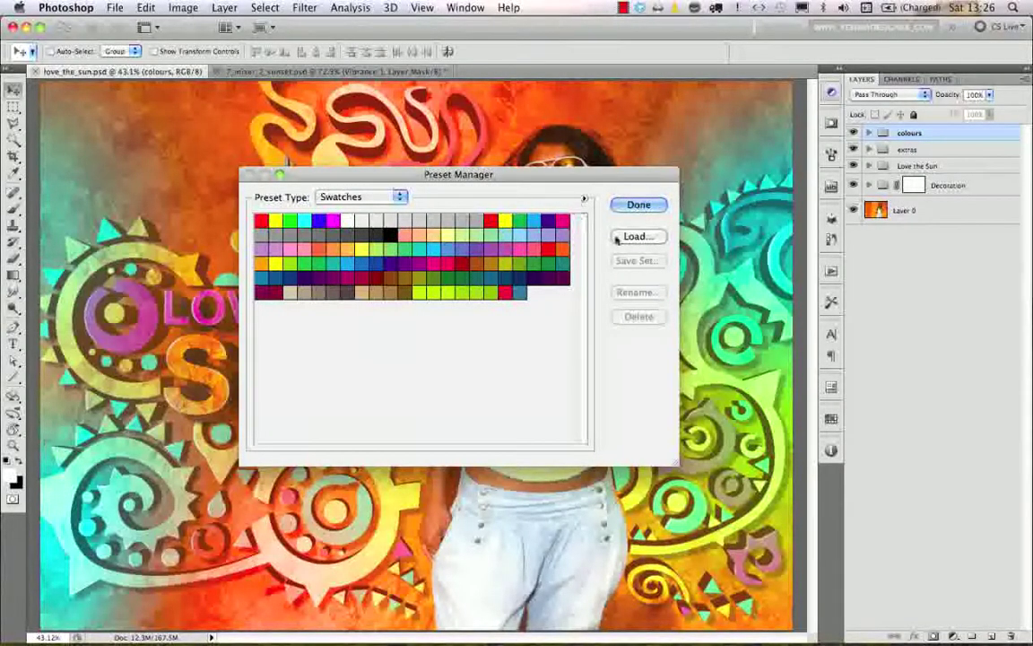
left_click(639, 207)
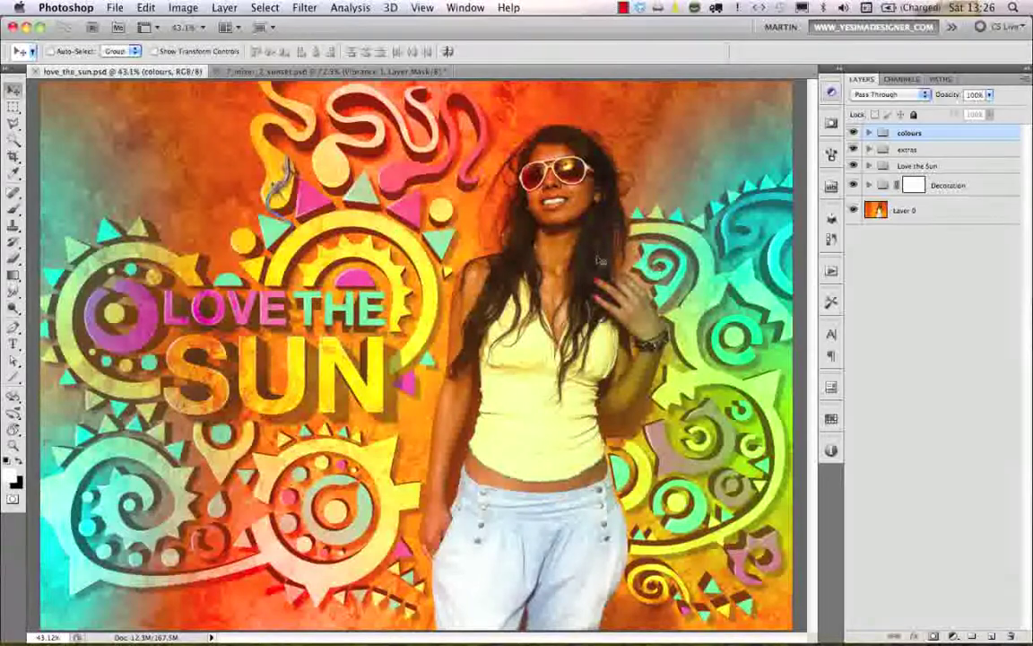
Show the Swatches panel from the Window menu, then reposition and enlarge it.
left_click(453, 8)
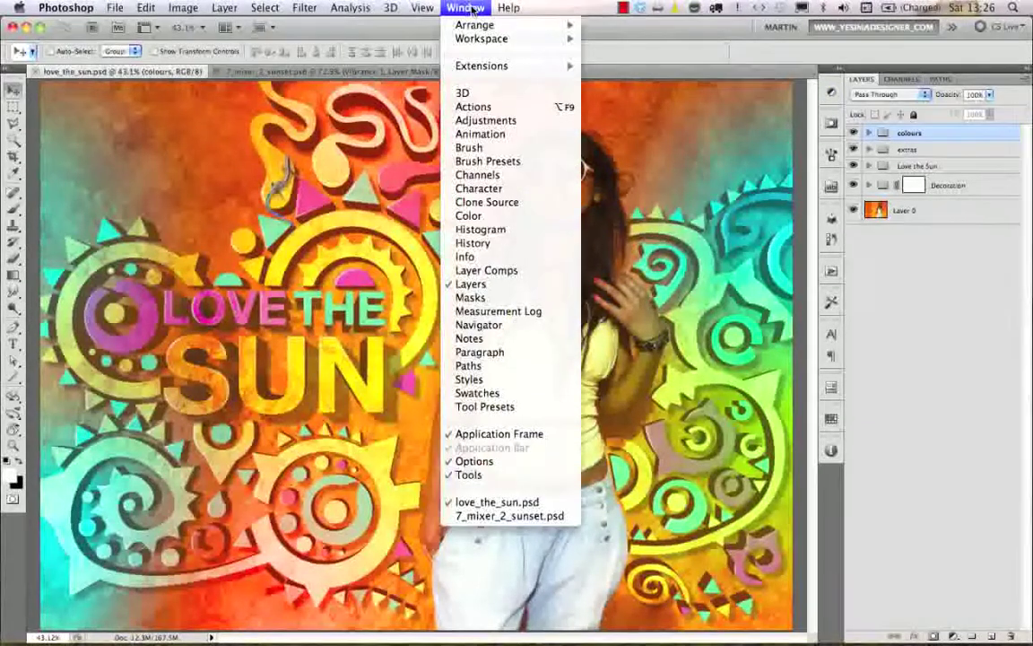
left_click(507, 393)
left_click_drag(697, 414, 606, 48)
left_click_drag(725, 148, 743, 272)
left_click_drag(604, 58, 662, 141)
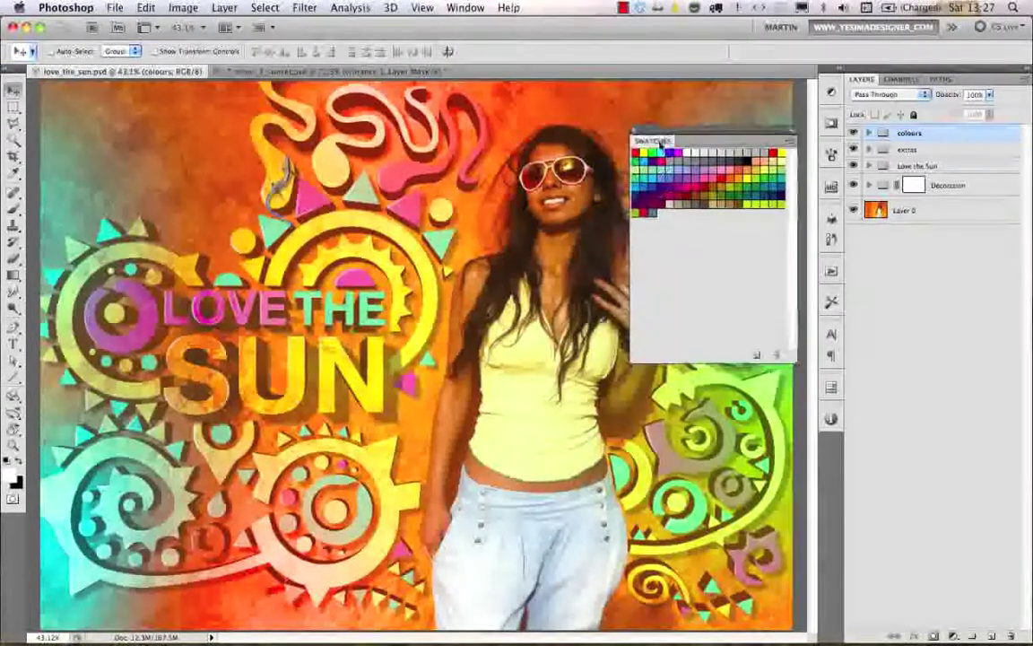
Set the Swatches panel to Large Thumbnail view and stretch it taller.
left_click(790, 142)
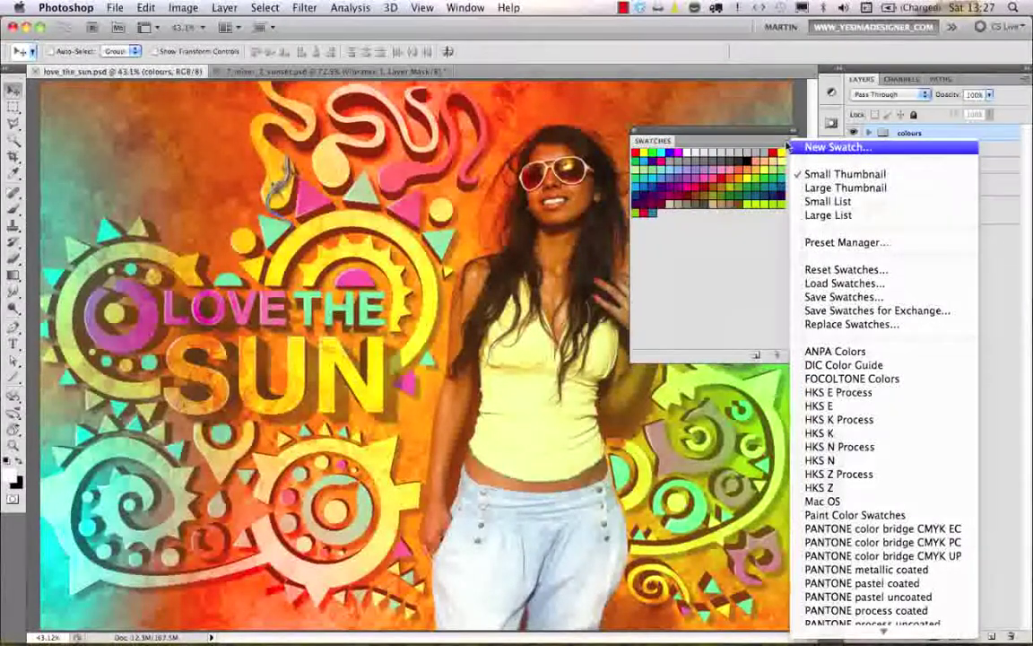
left_click(839, 187)
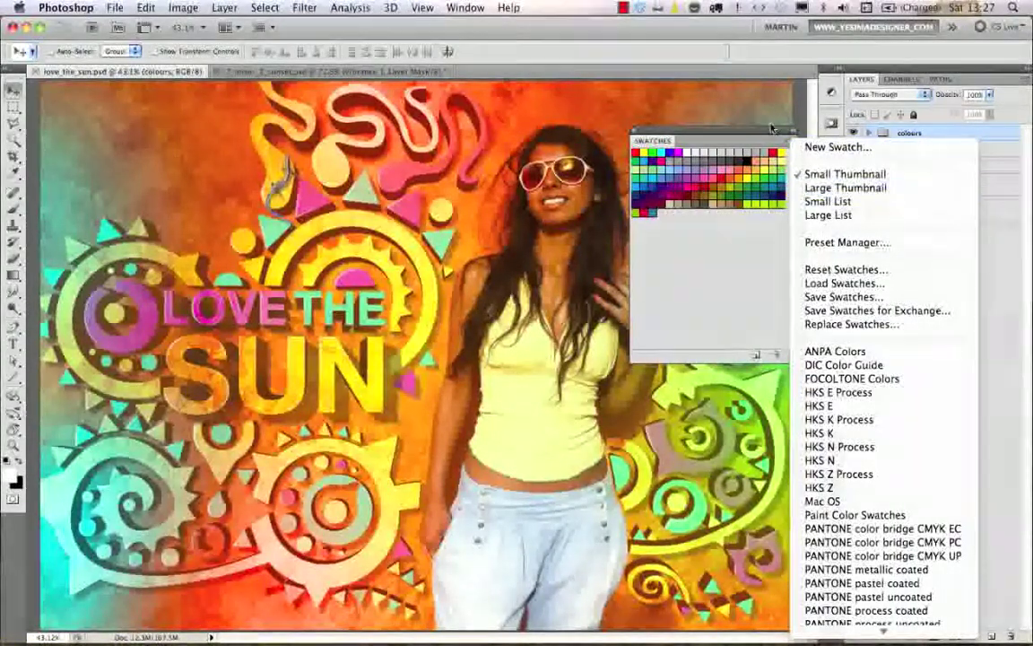
left_click(819, 190)
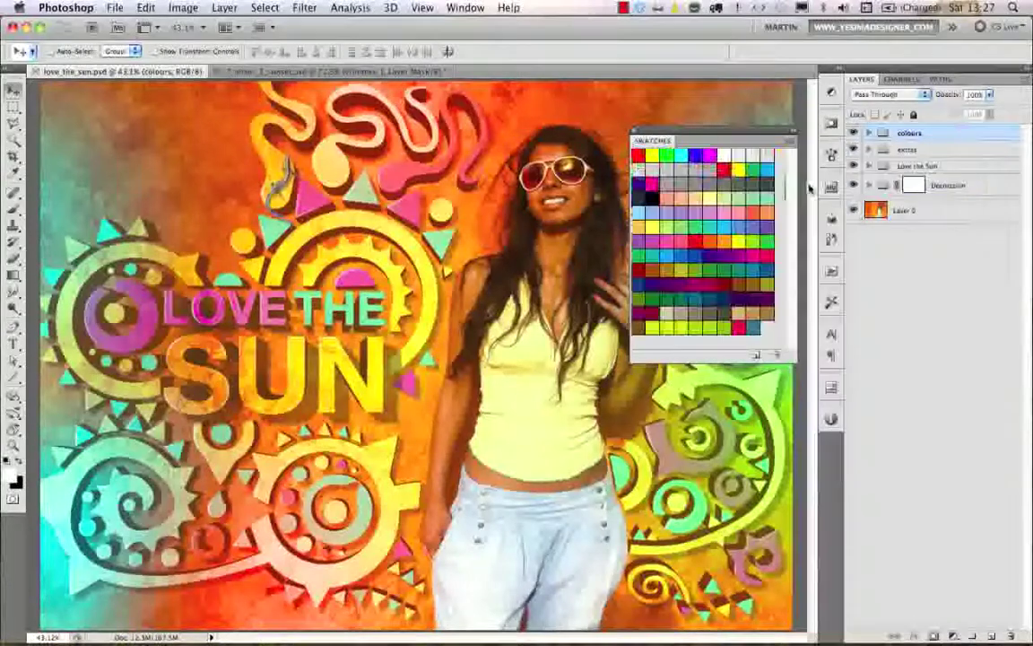
left_click_drag(793, 356, 780, 439)
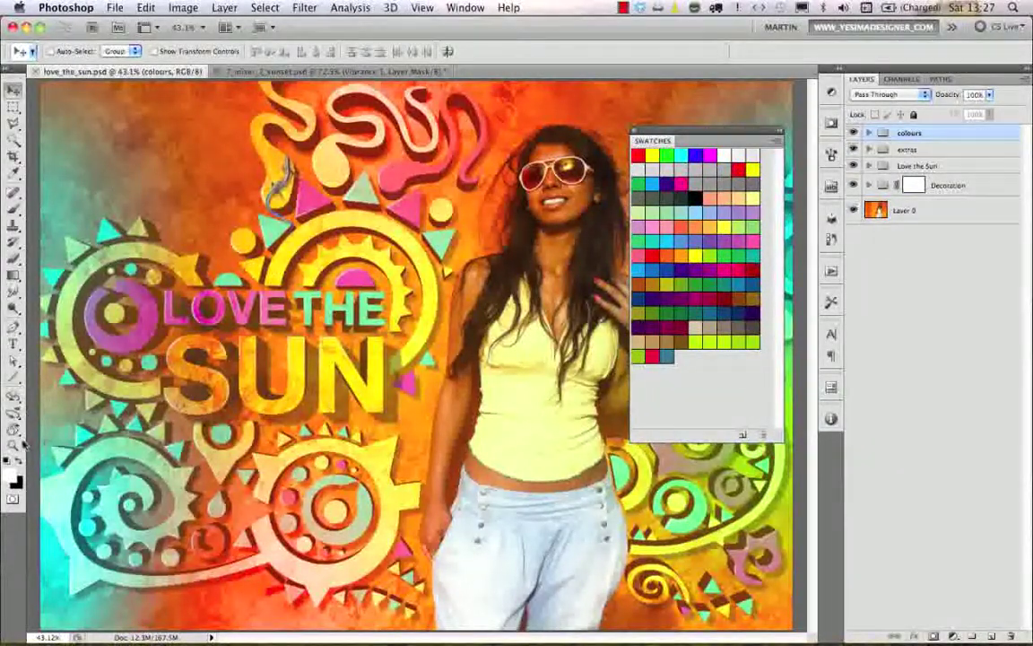
Eyedropper the magenta from the LOVE lettering and save it as a new swatch.
left_click(13, 172)
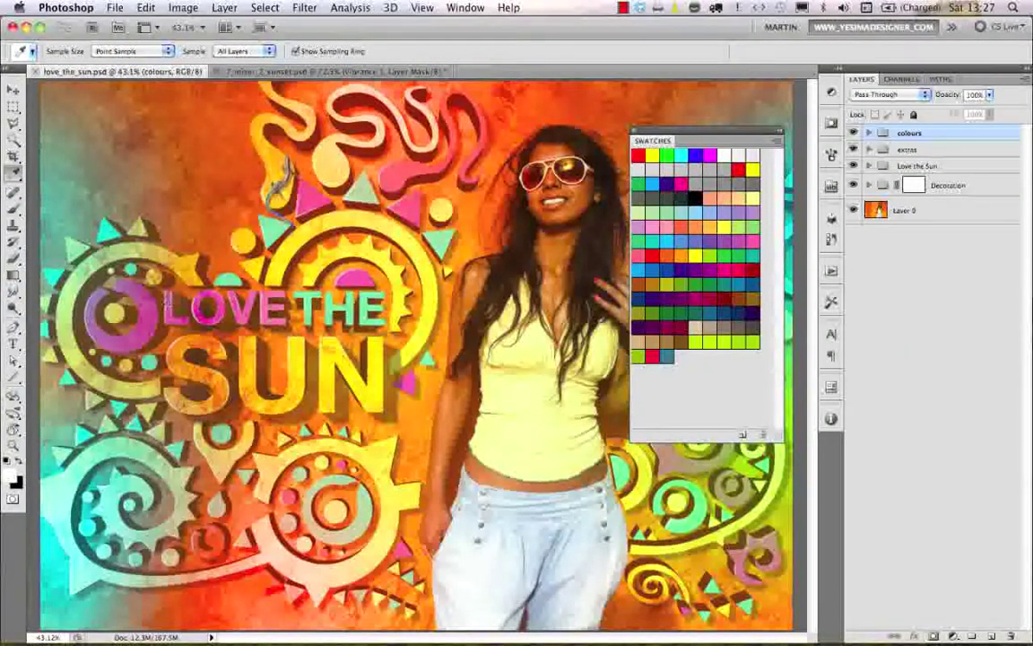
left_click(196, 306)
left_click(195, 306)
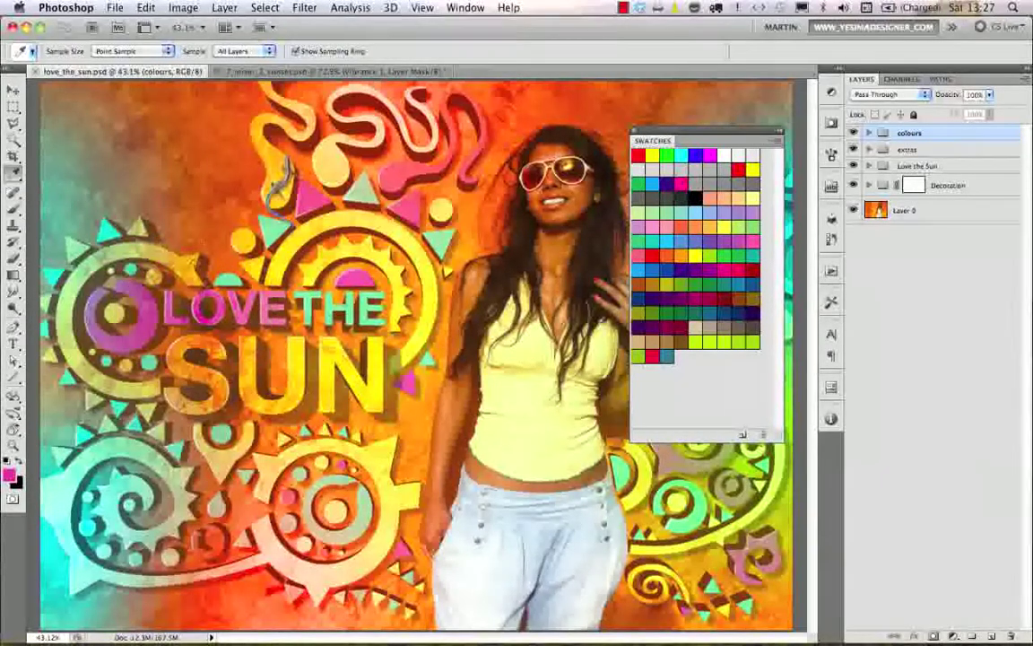
left_click(205, 293)
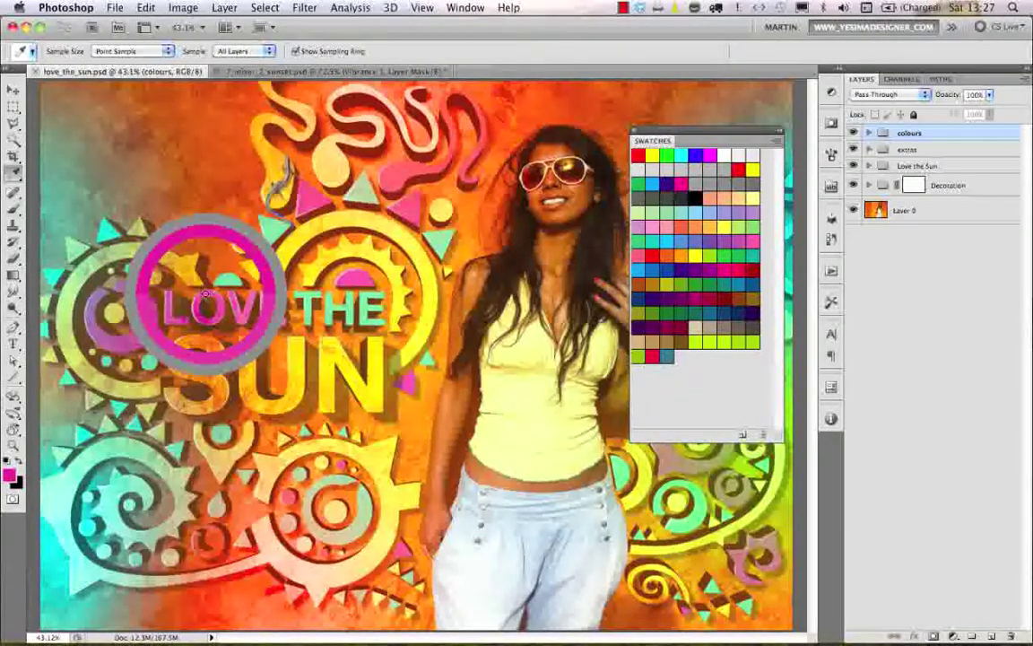
left_click_drag(206, 294, 276, 268)
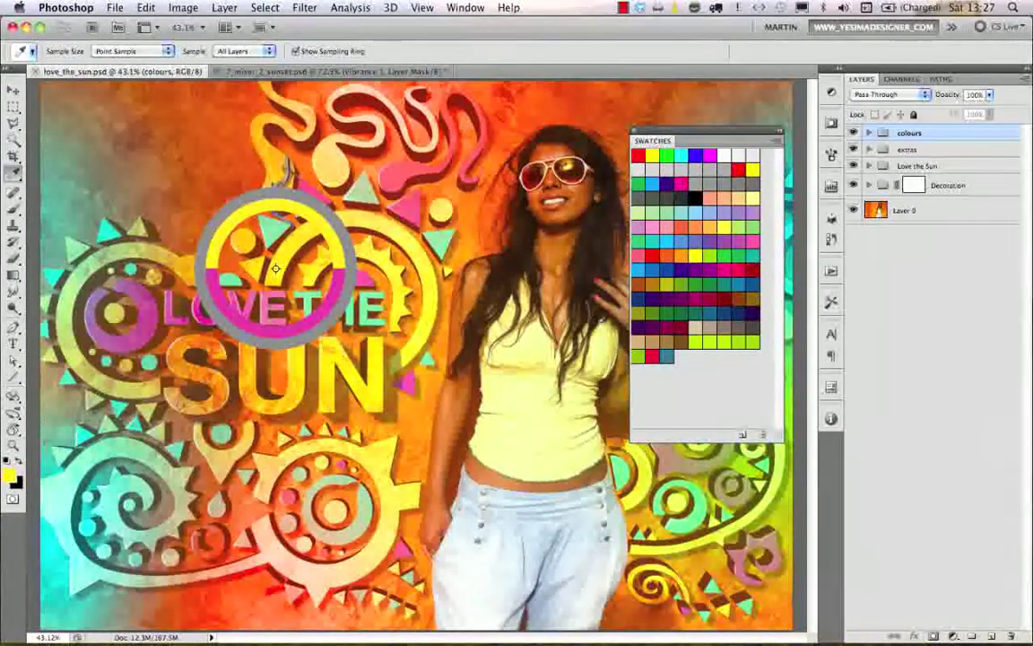
left_click_drag(276, 268, 272, 246)
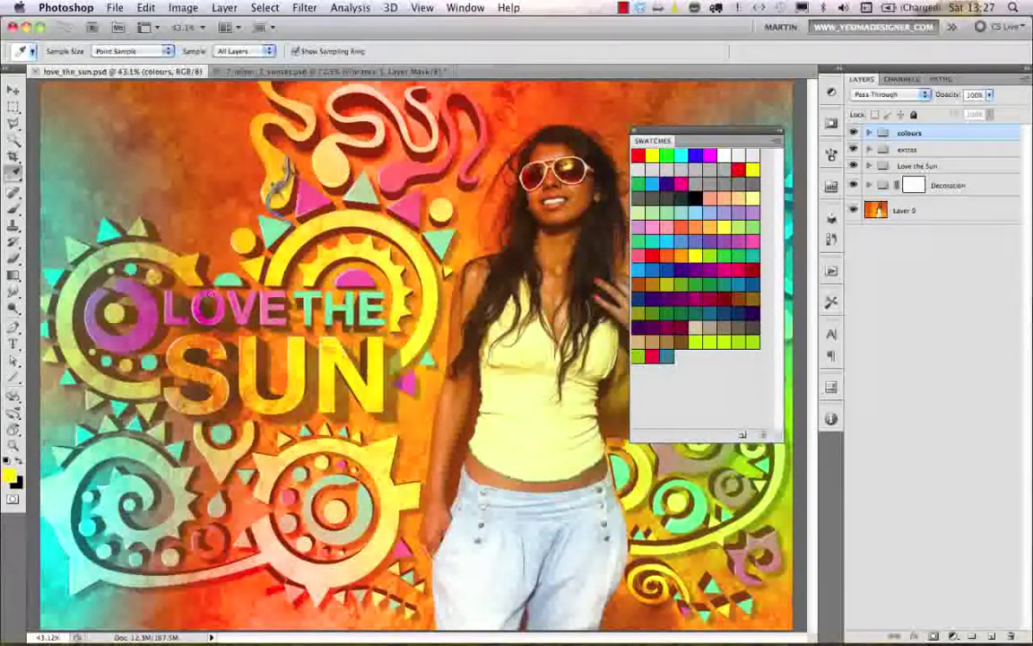
left_click_drag(186, 262, 186, 263)
left_click(743, 437)
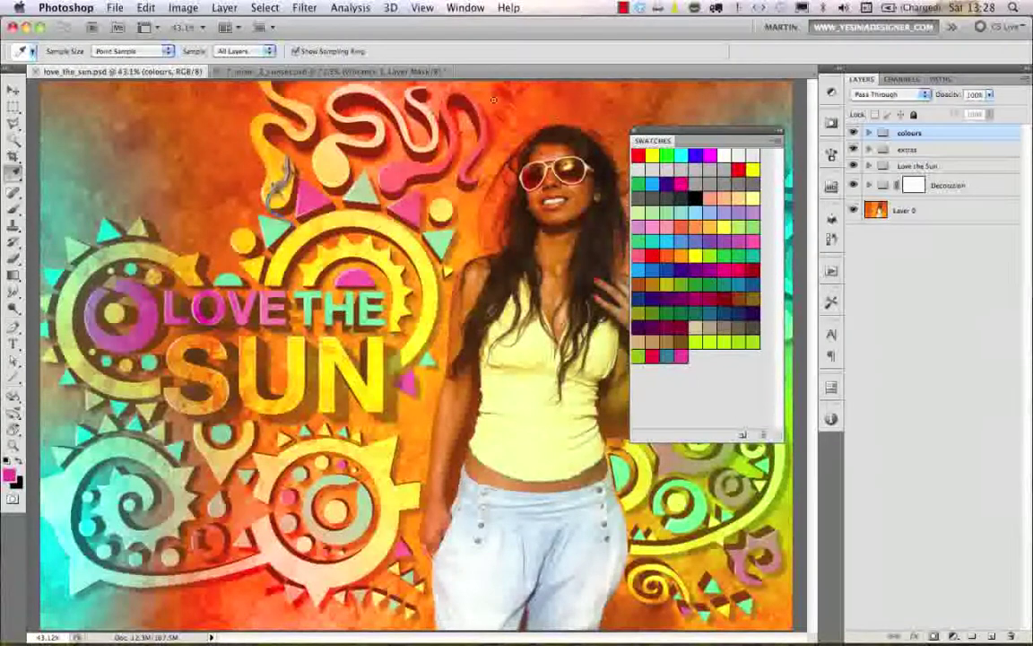
In Preset Manager's Swatches list, delete the unwanted swatches, leaving green, red, teal and magenta.
left_click(145, 7)
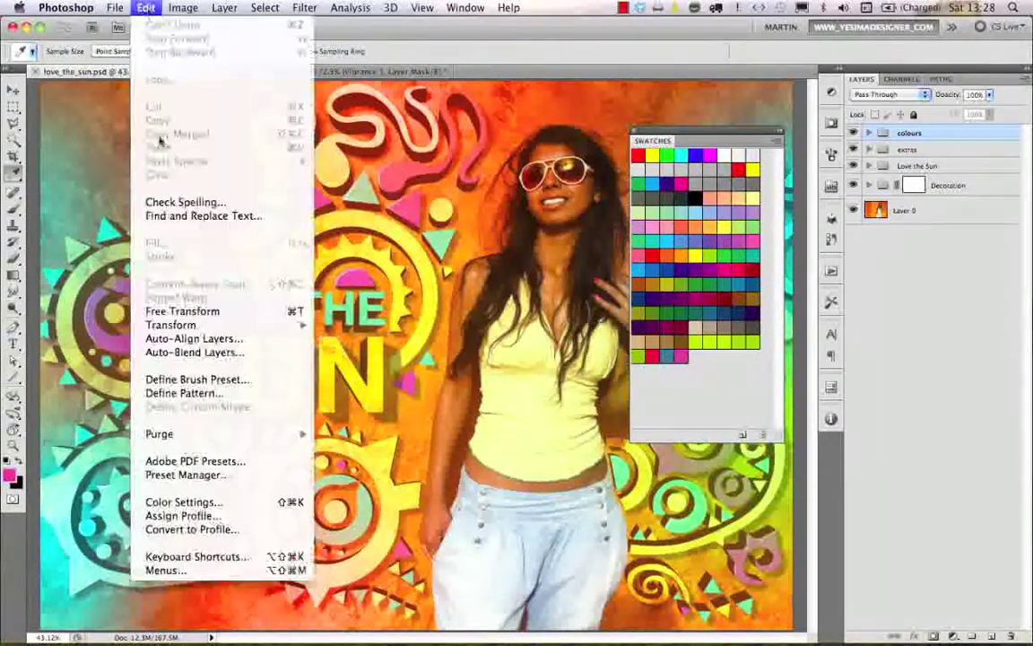
left_click(185, 475)
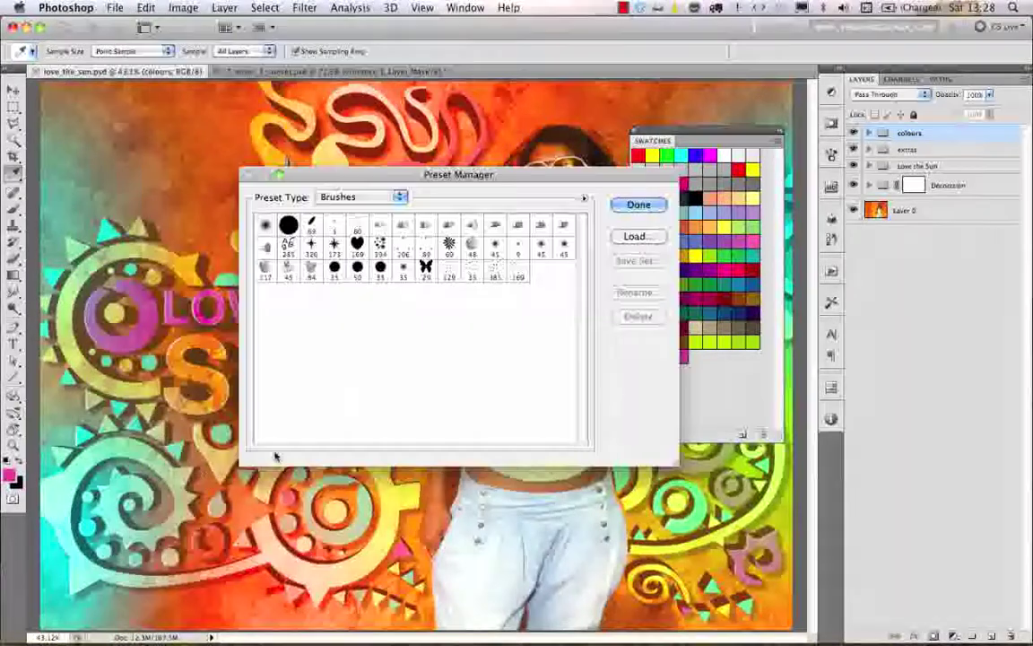
left_click(369, 197)
left_click(361, 209)
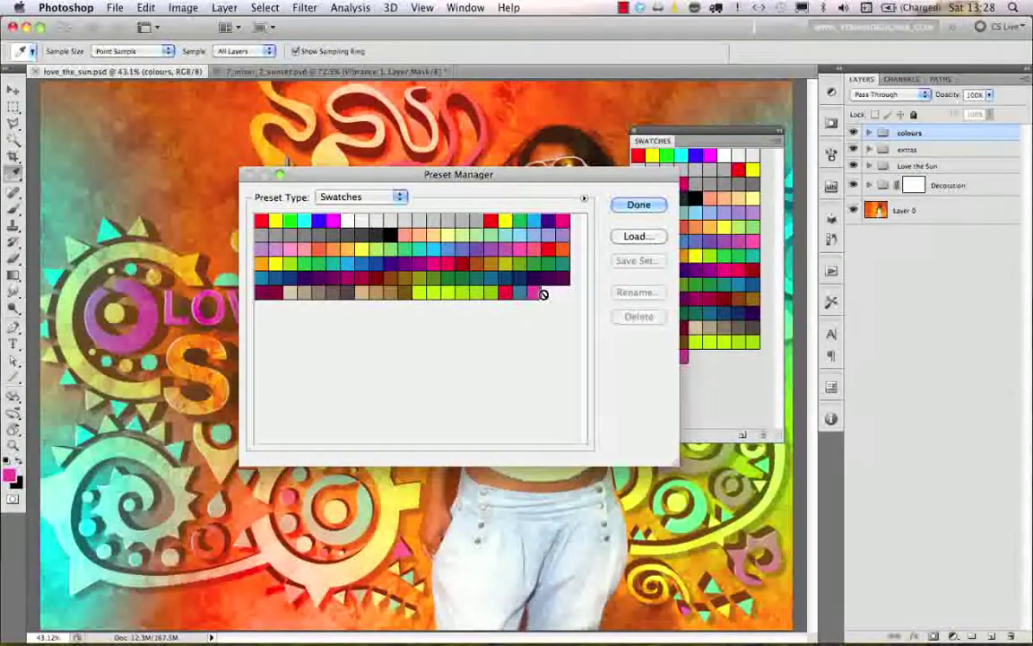
key("super+a")
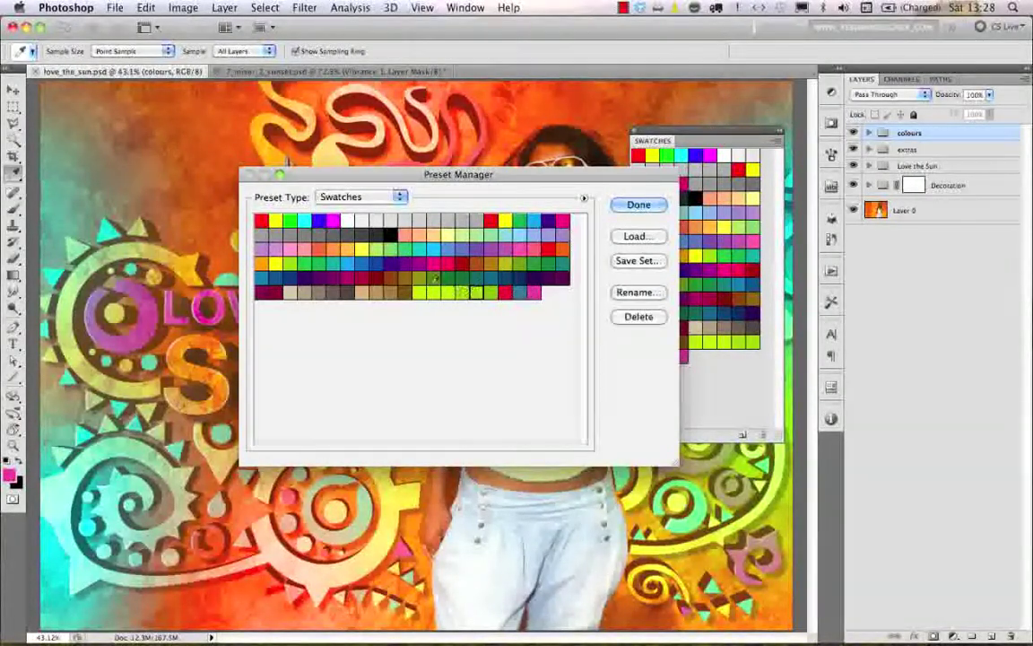
left_click(647, 317)
left_click(639, 206)
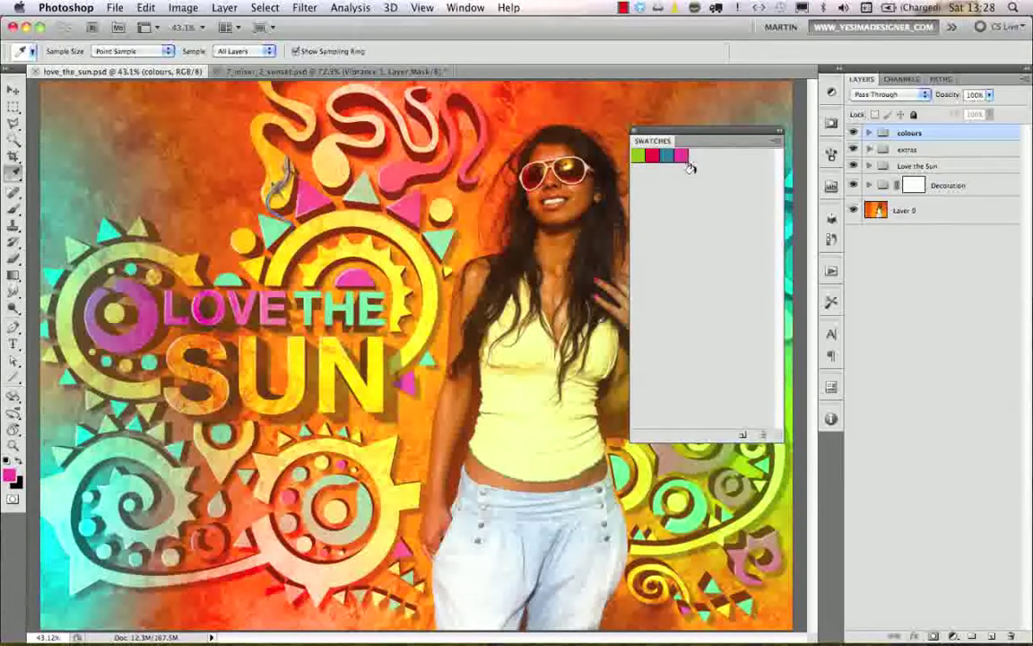
Sample the sun's yellow, add it as a swatch, and dock the Swatches panel.
left_click(428, 269)
left_click_drag(423, 267, 420, 267)
left_click(723, 401)
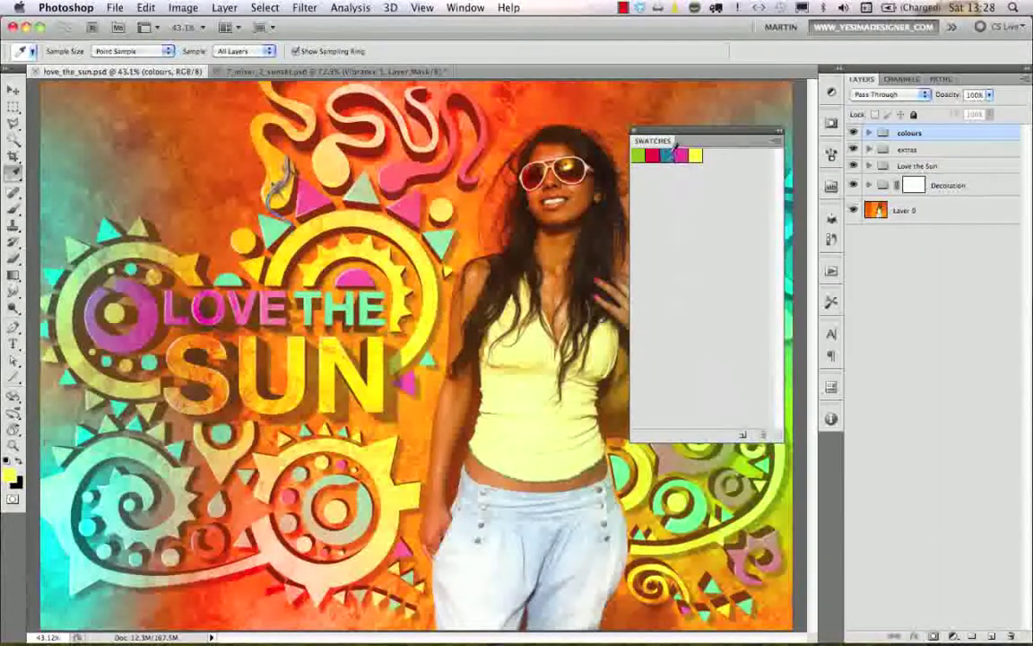
left_click_drag(655, 140, 848, 203)
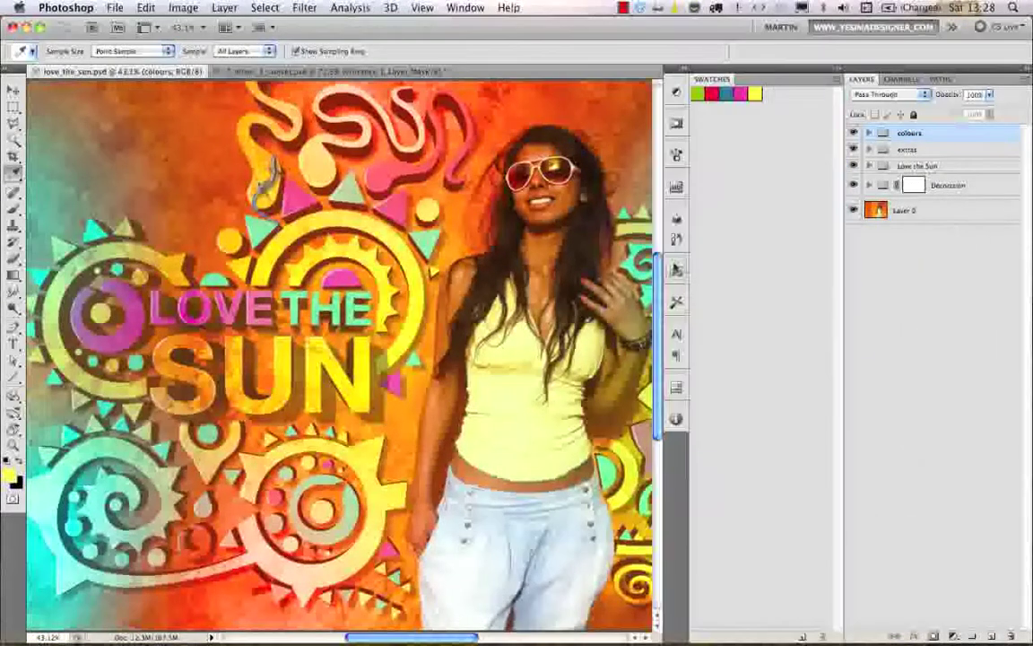
Sample the aqua beside the woman and add it as a new swatch.
left_click(619, 246)
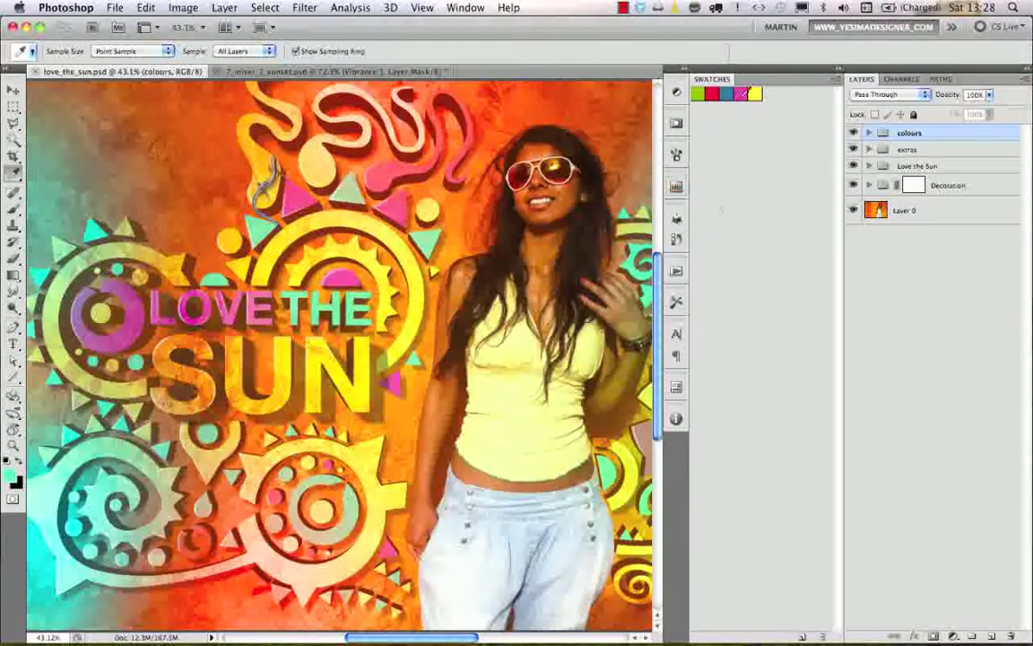
left_click(724, 575)
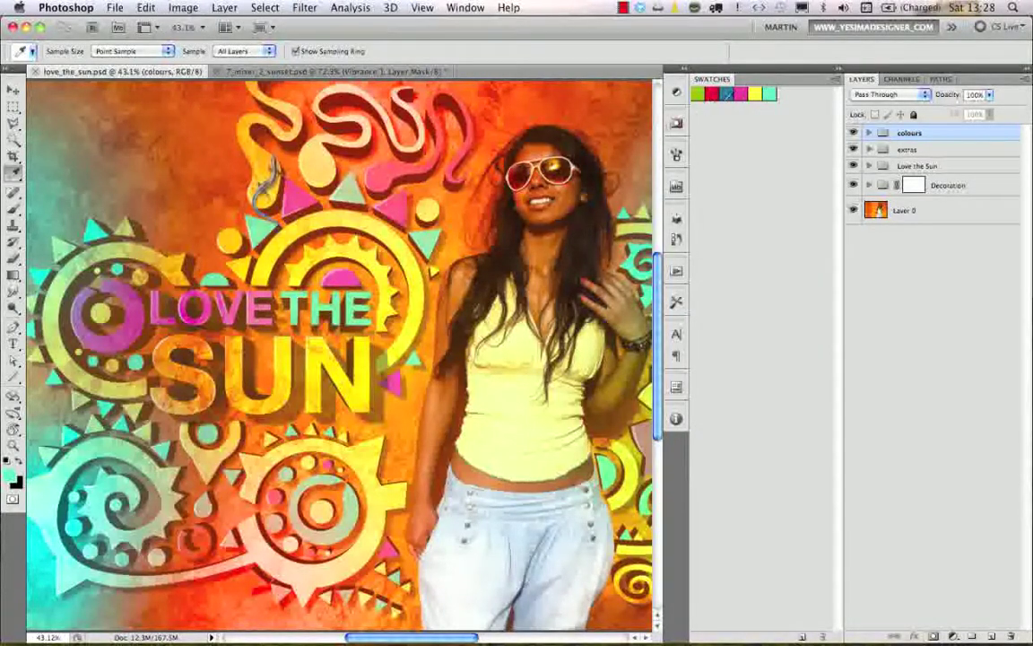
left_click(836, 81)
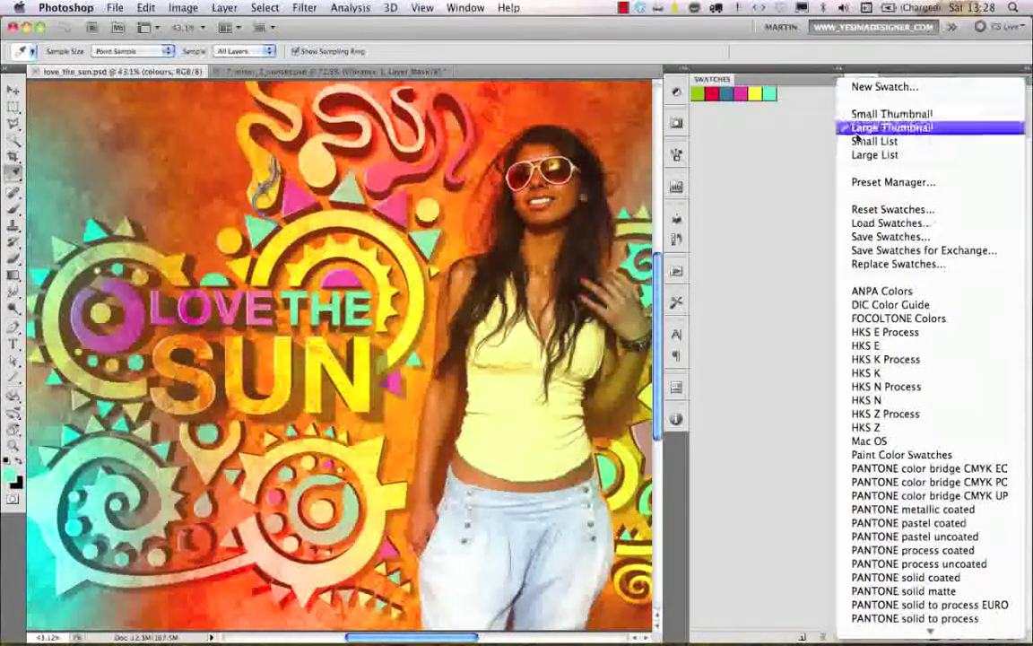
Select the six custom swatches in Preset Manager and save them as a set in the Preset Manager folder.
left_click(867, 183)
left_click(275, 218)
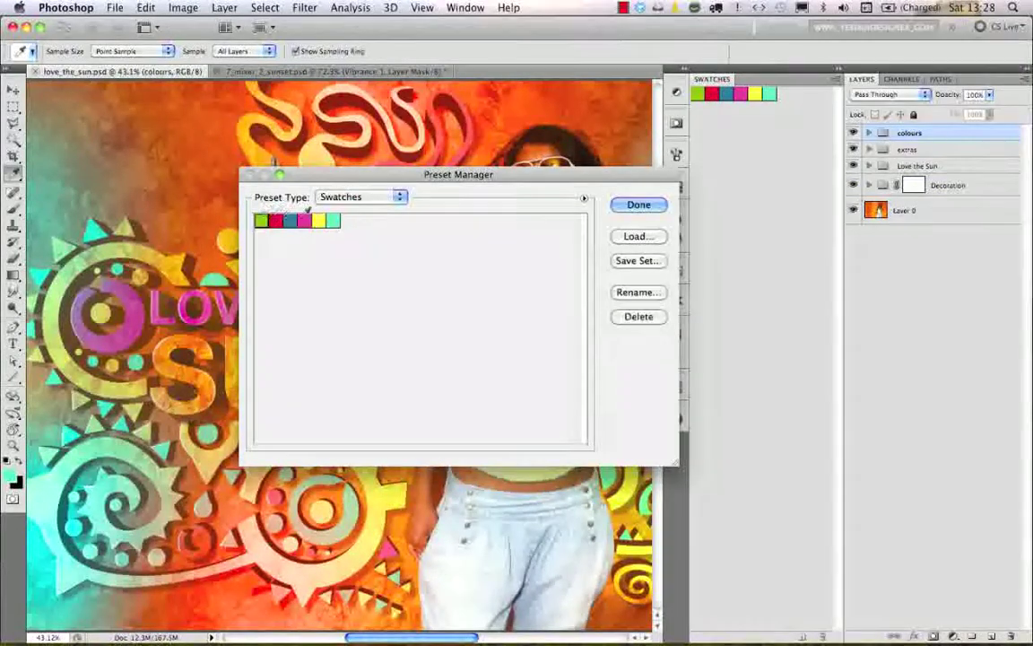
left_click(638, 260)
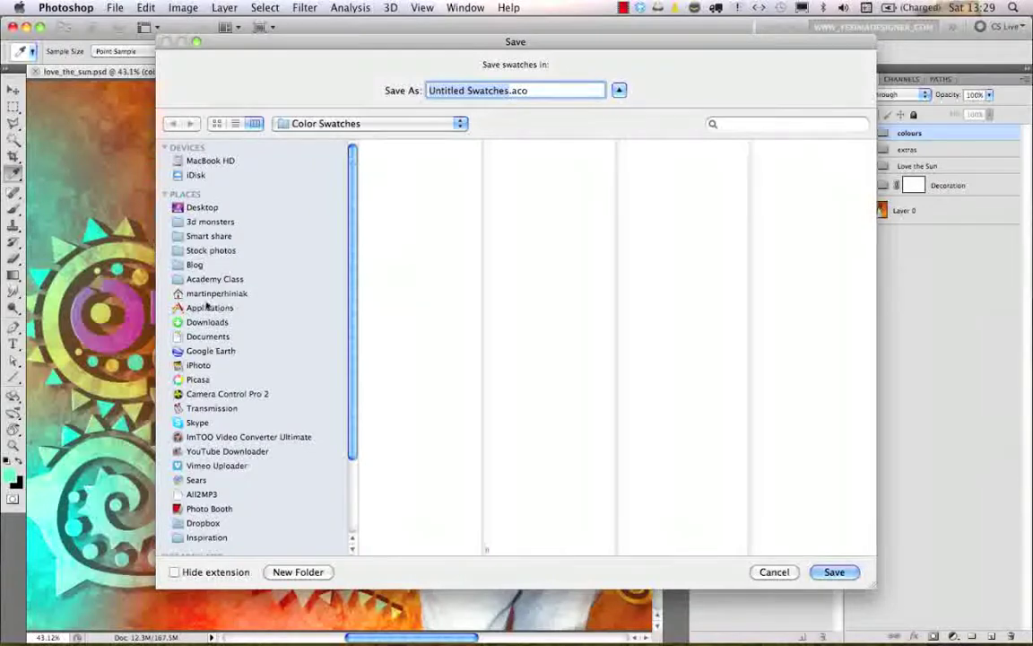
left_click(307, 124)
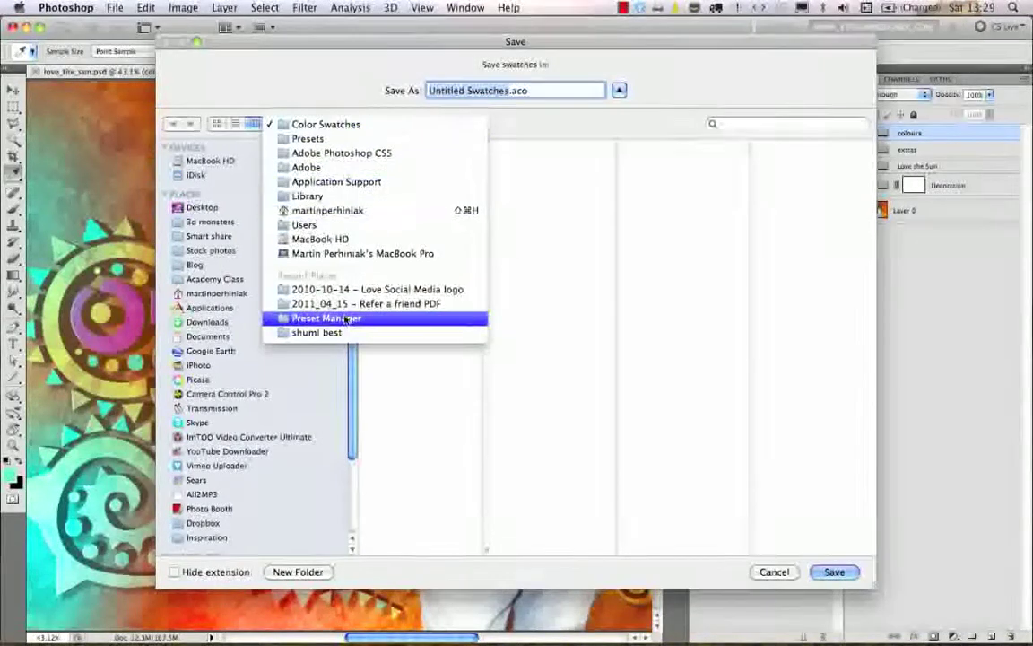
left_click(325, 418)
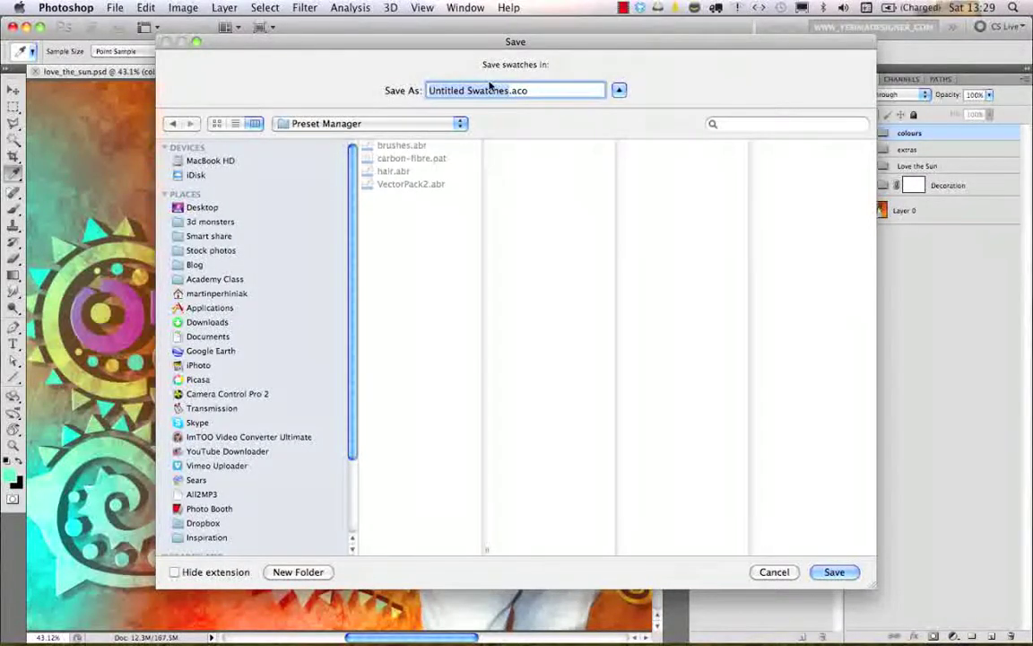
Confirm saving colours.aco, then replace the current swatches with the PANTONE pastel coated library.
type("rs")
key("Return")
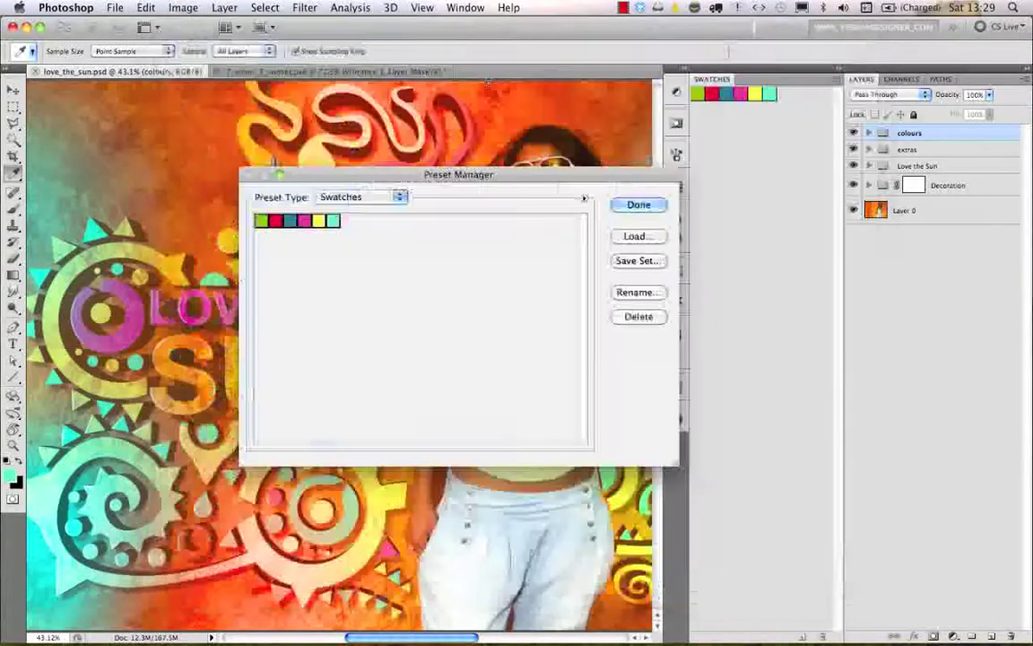
left_click(584, 201)
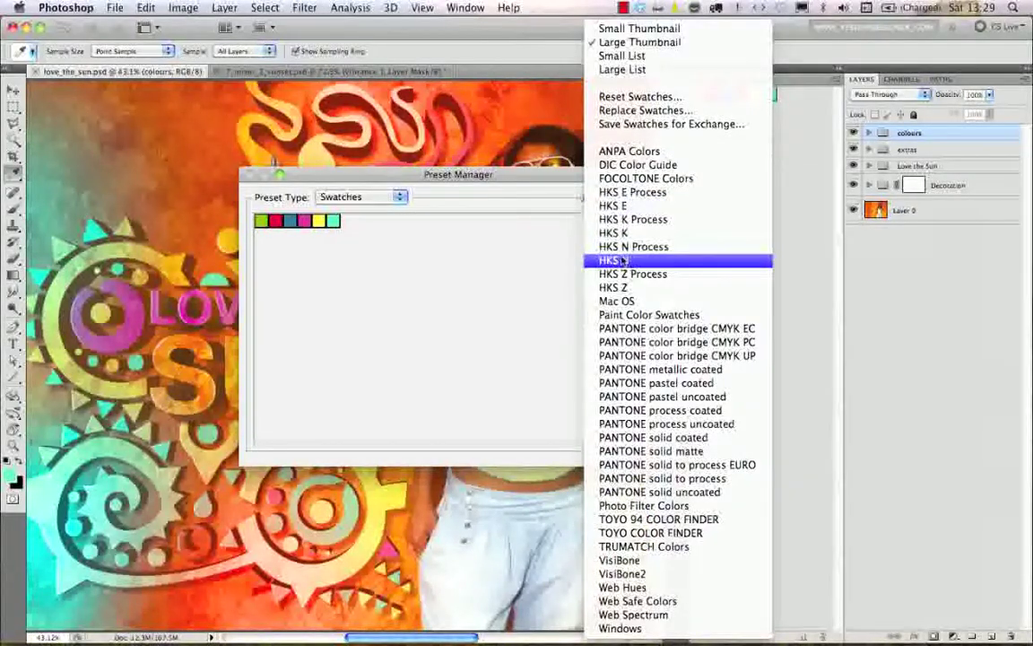
left_click(639, 384)
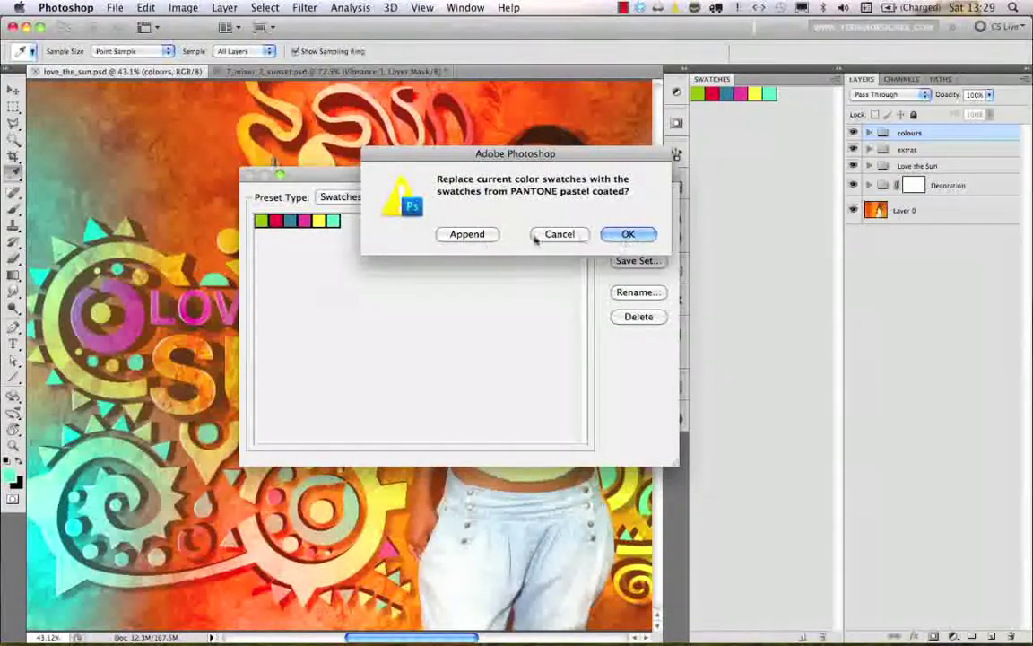
left_click(626, 235)
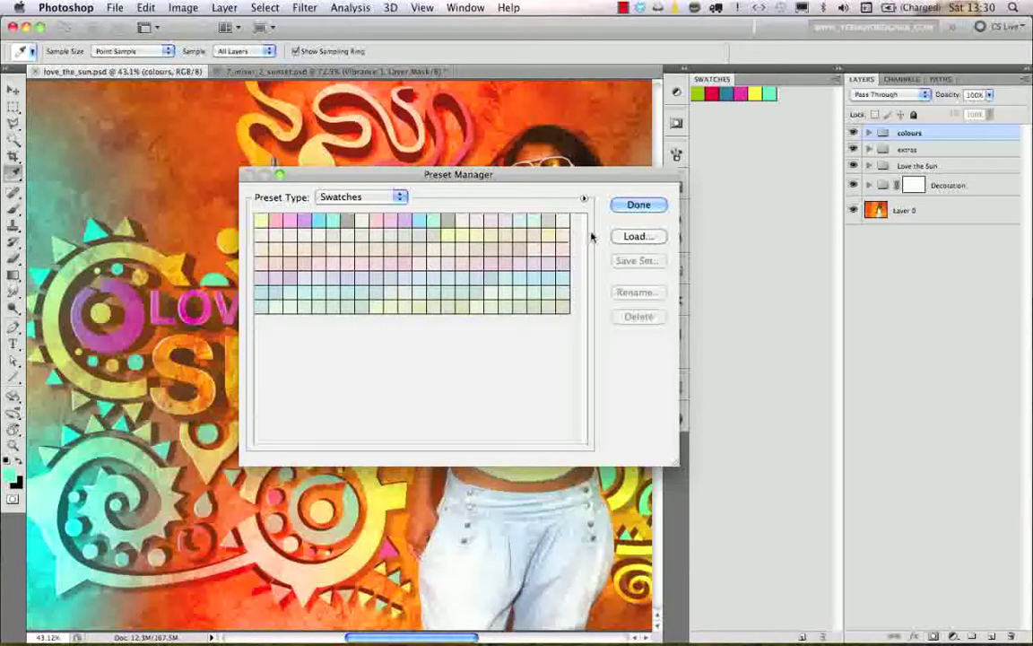
Append the colours.aco swatches after the PANTONE pastels and close Preset Manager.
left_click(639, 237)
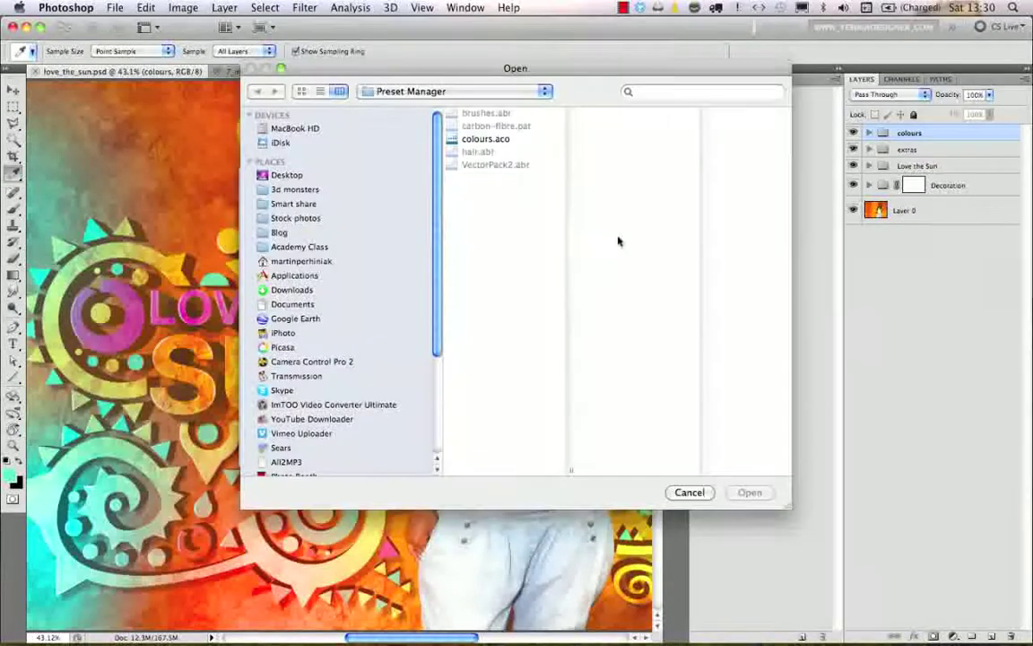
left_click(487, 141)
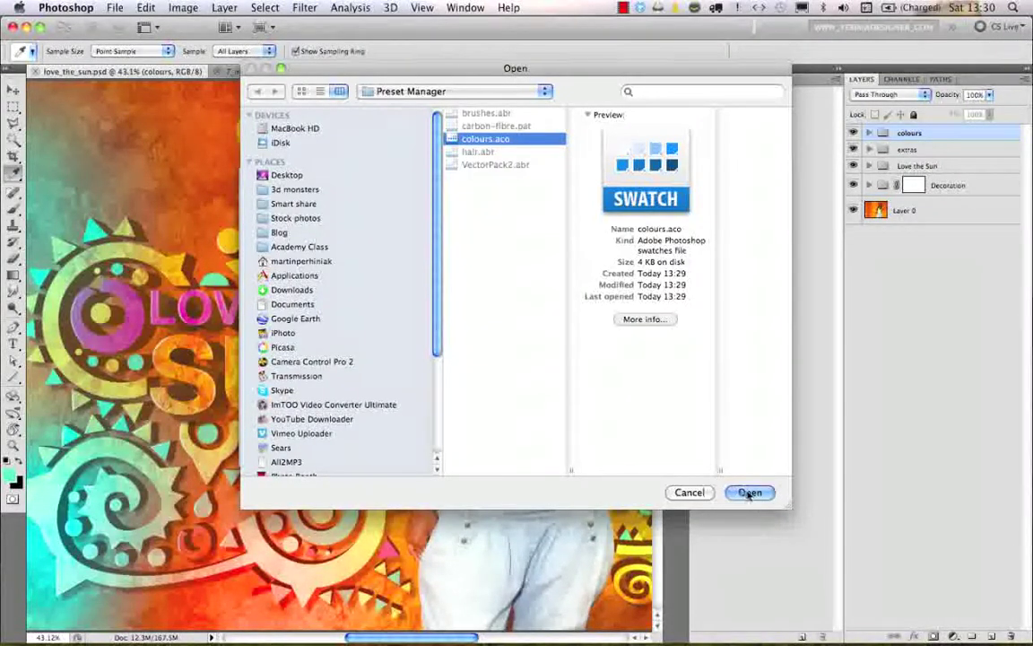
left_click(750, 493)
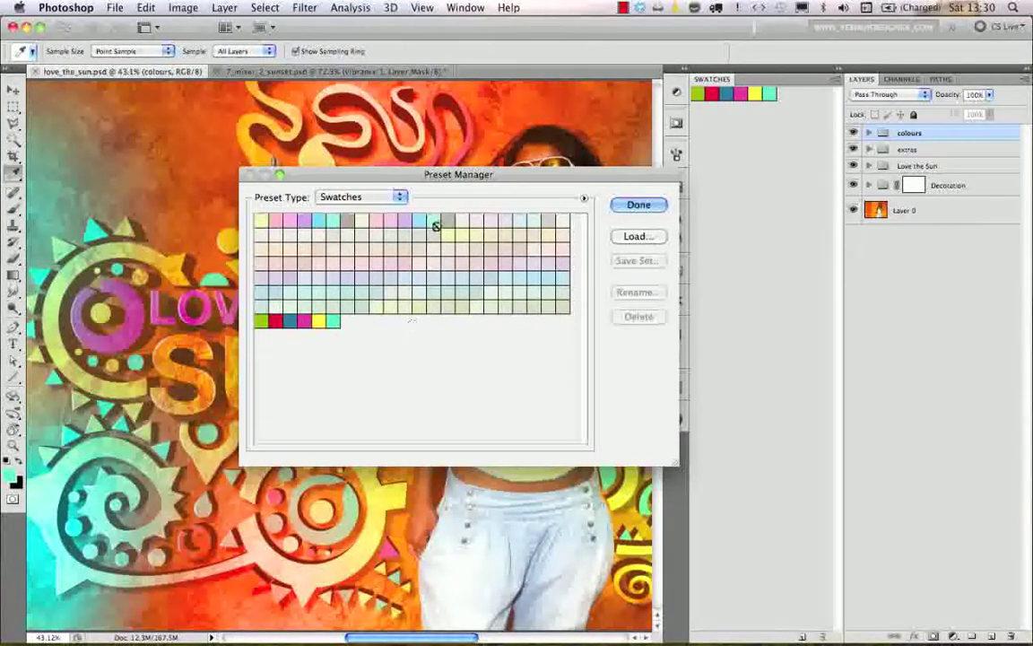
key("Return")
left_click(833, 80)
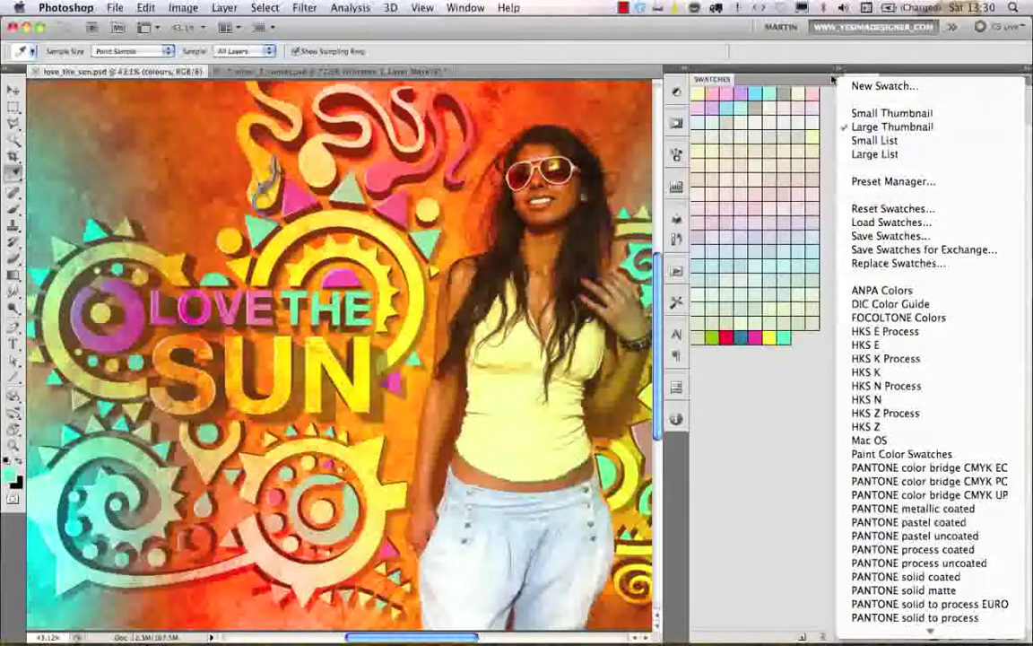
left_click(891, 236)
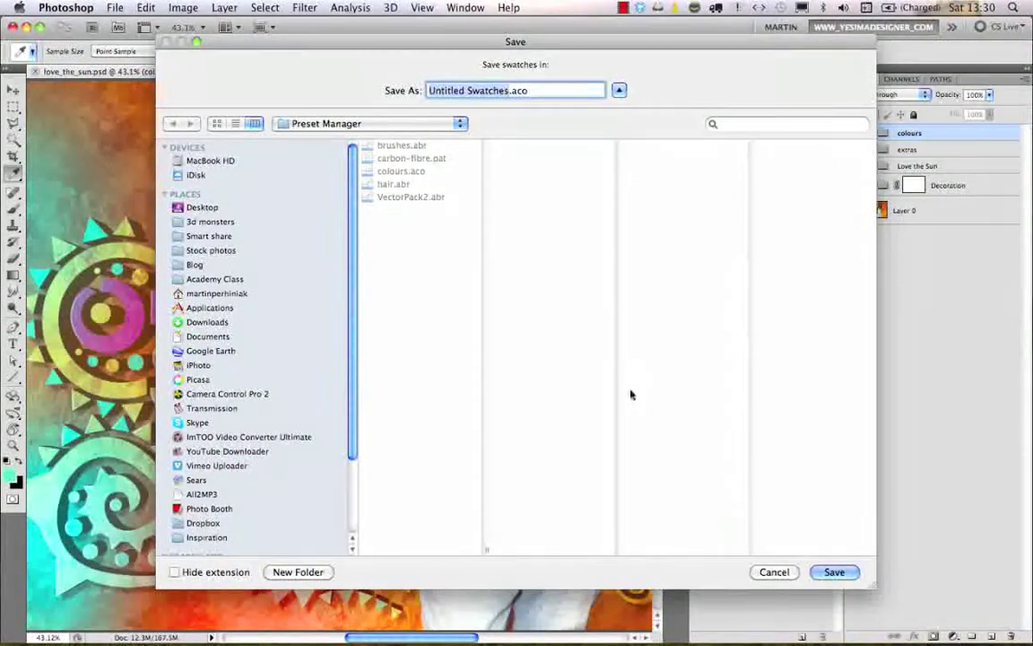
left_click(777, 570)
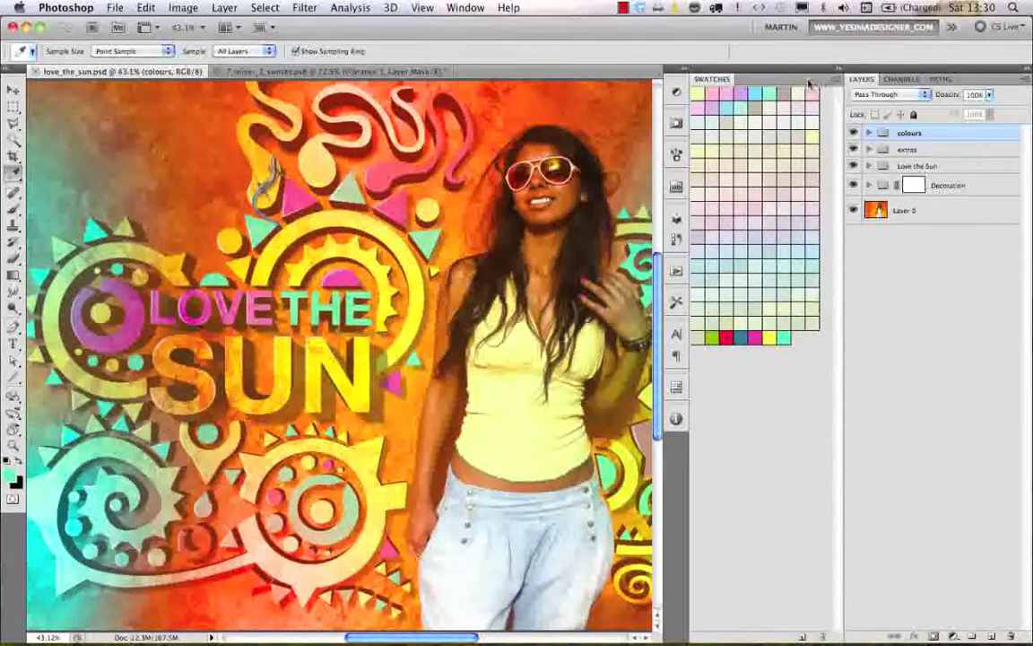
left_click(840, 80)
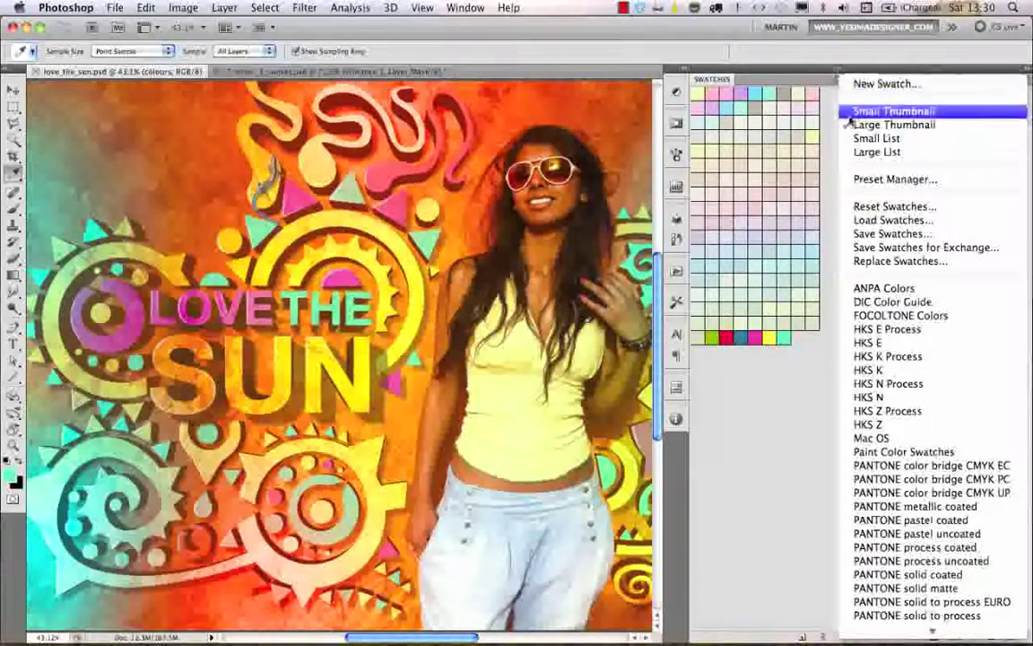
left_click(888, 248)
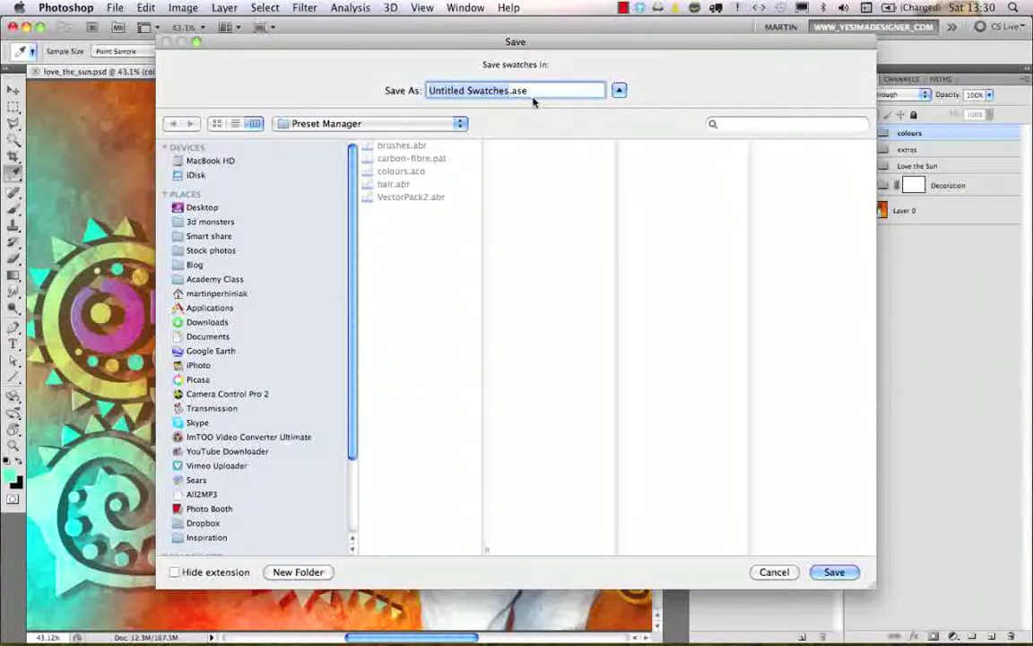
left_click(775, 573)
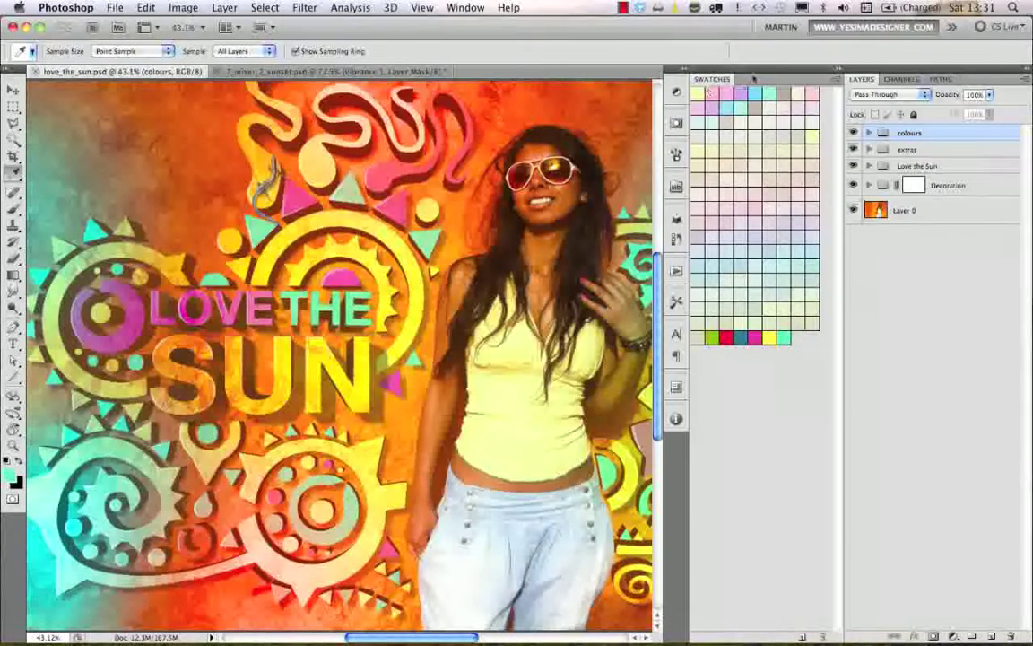
Reset Swatches to Photoshop's defaults, replacing the pastel and custom colours.
left_click(834, 83)
left_click(738, 293)
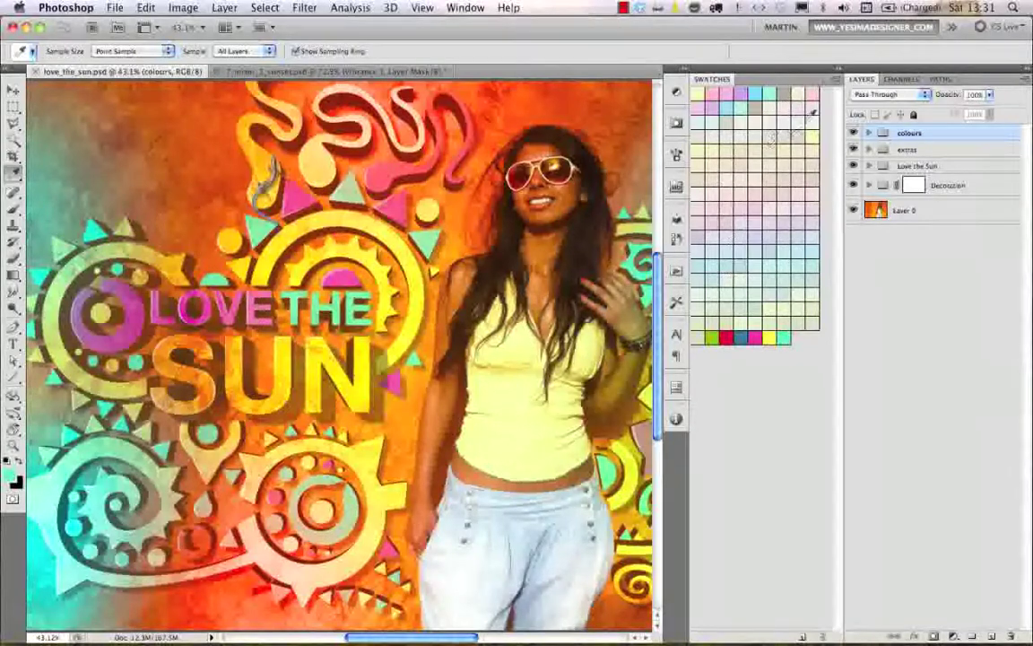
left_click(836, 82)
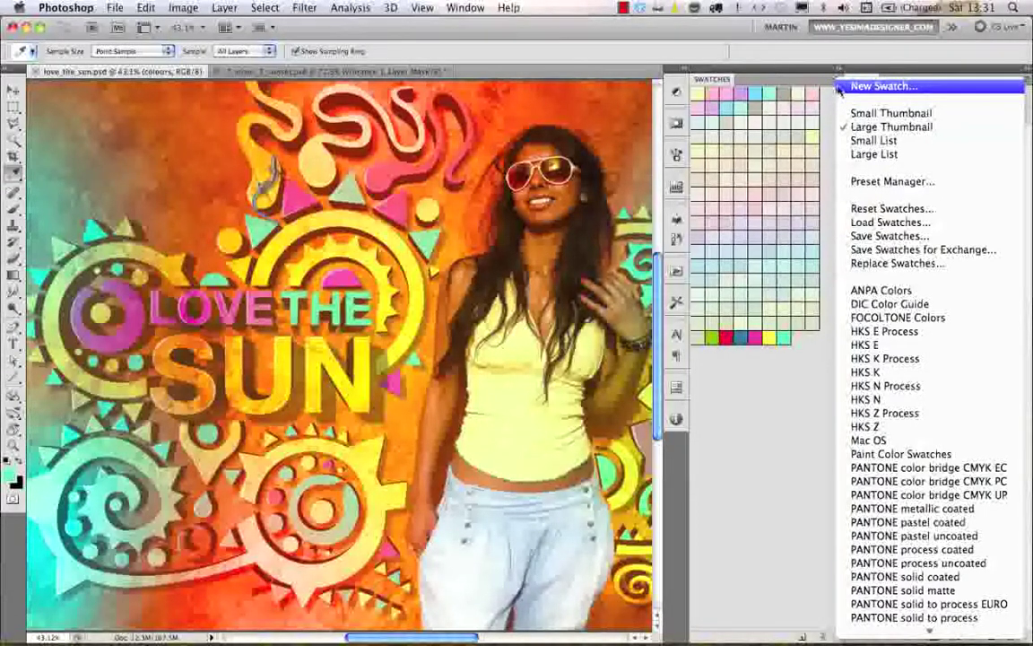
left_click(884, 210)
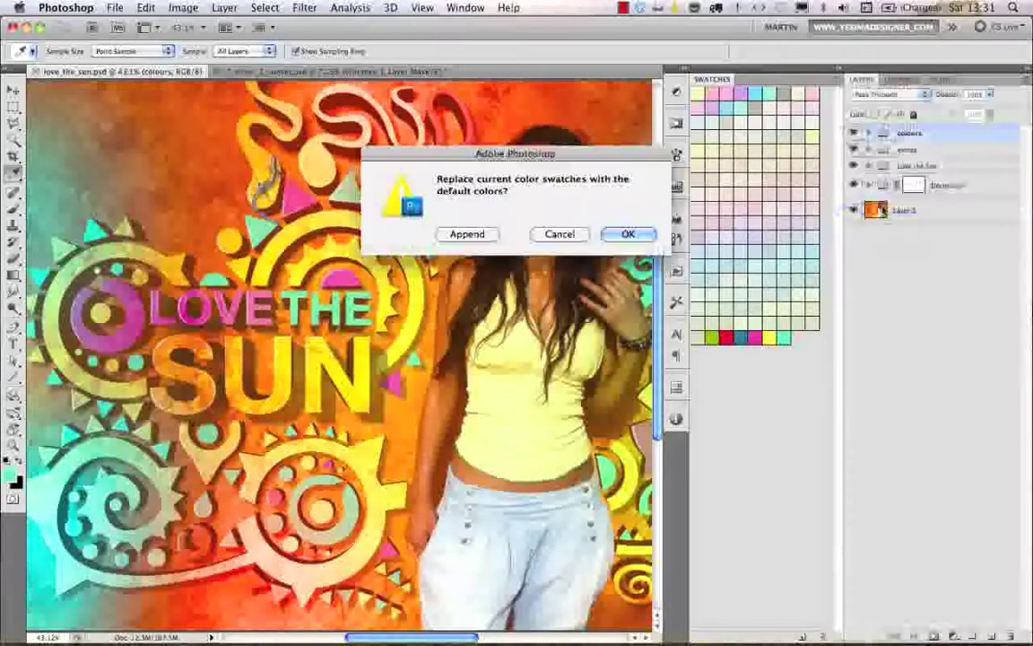
left_click(627, 234)
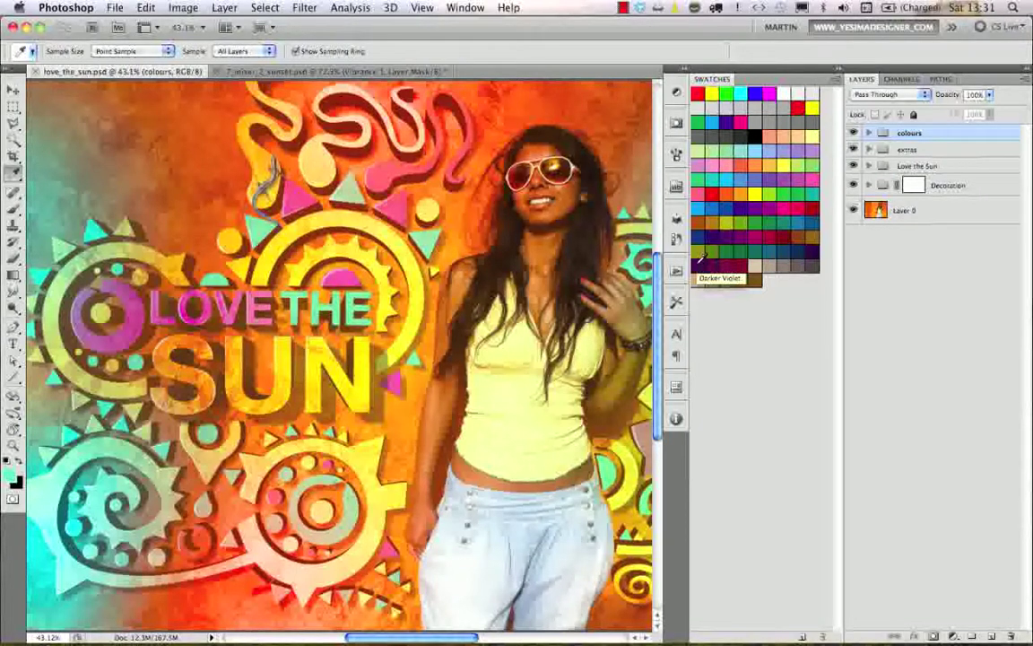
left_click(92, 30)
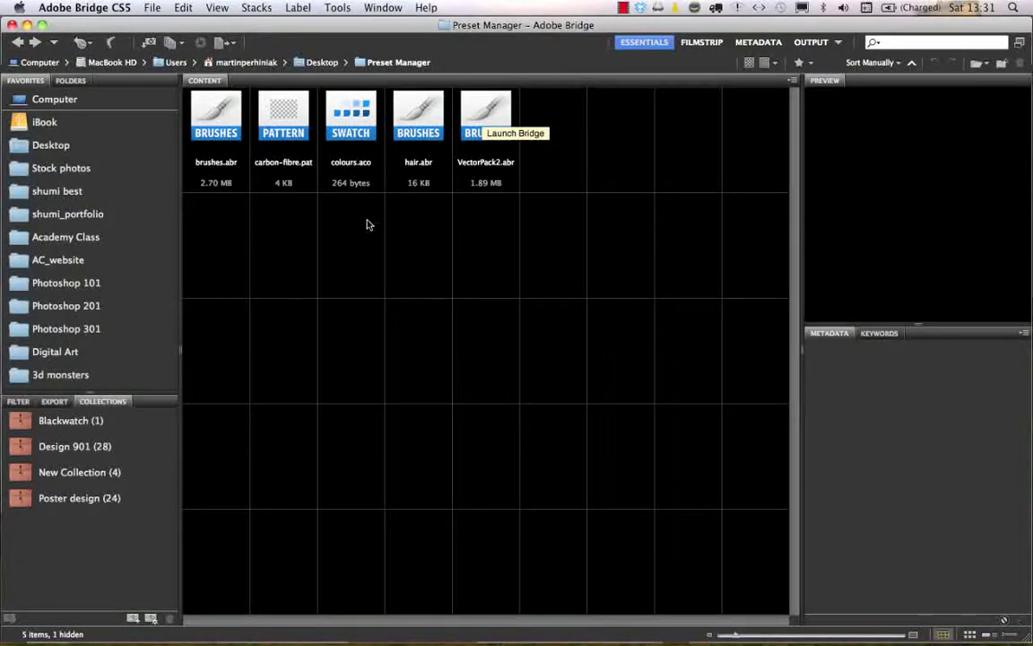
In Bridge, inspect colours.aco and carbon-fibre.pat, then load carbon-fibre.pat into Photoshop.
left_click(339, 116)
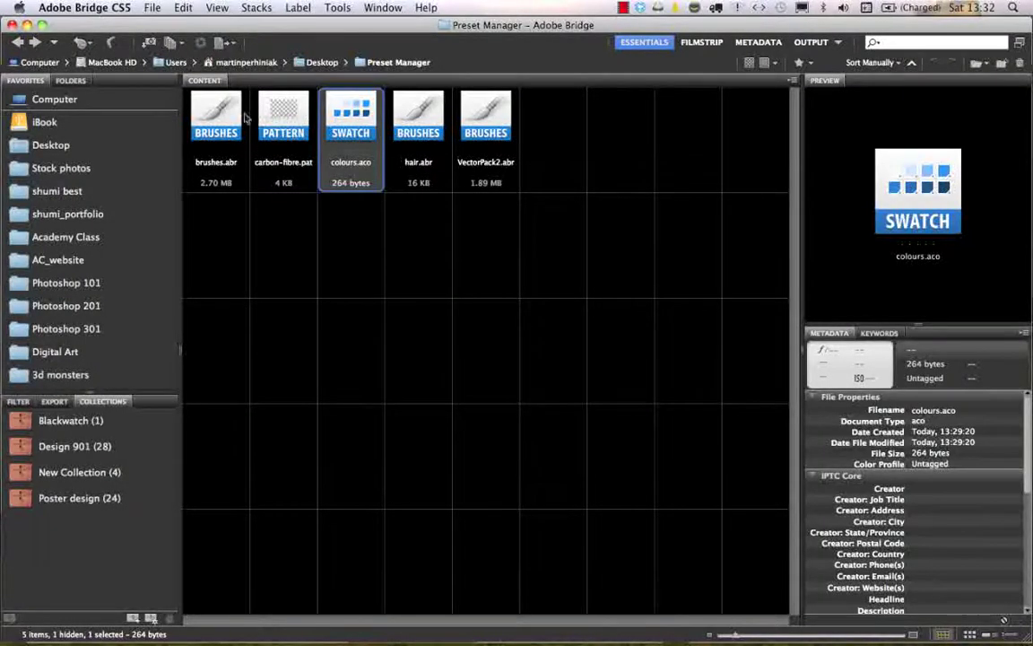
left_click(283, 121)
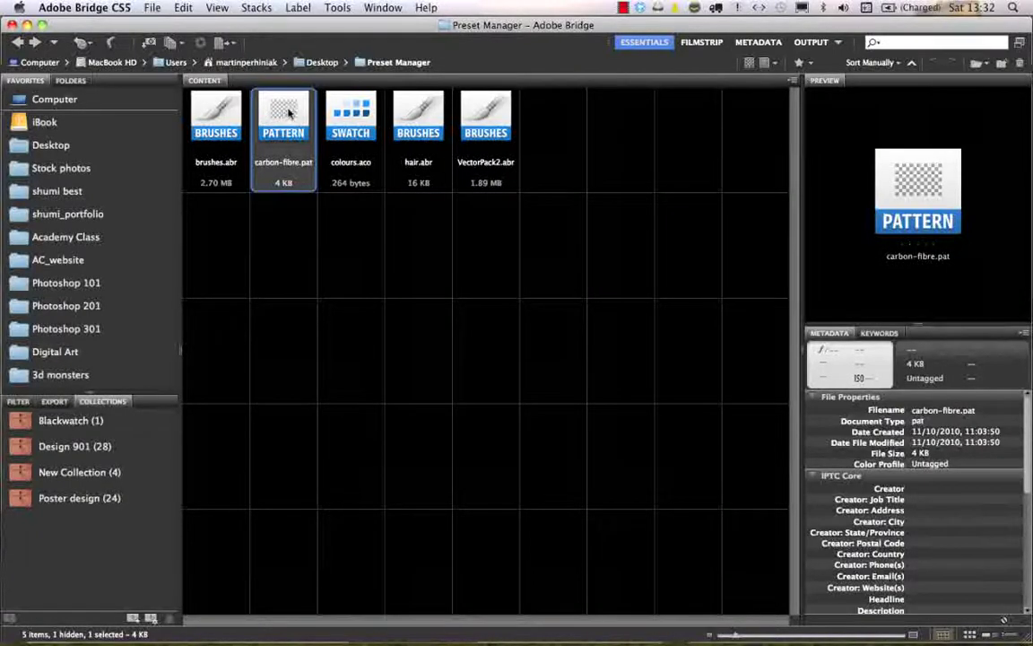
double_click(290, 109)
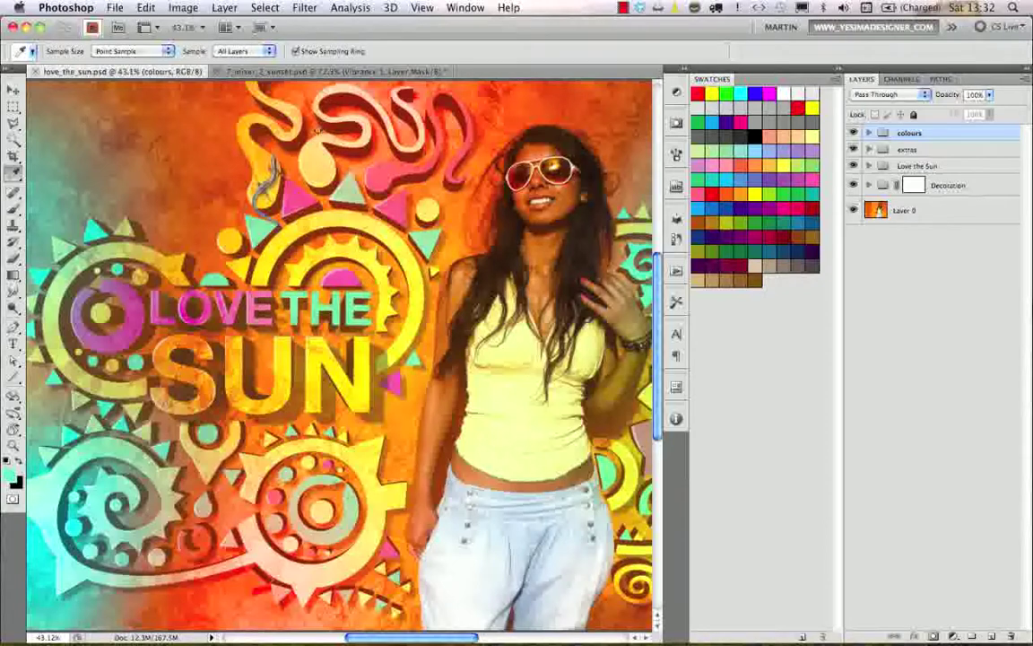
left_click(143, 8)
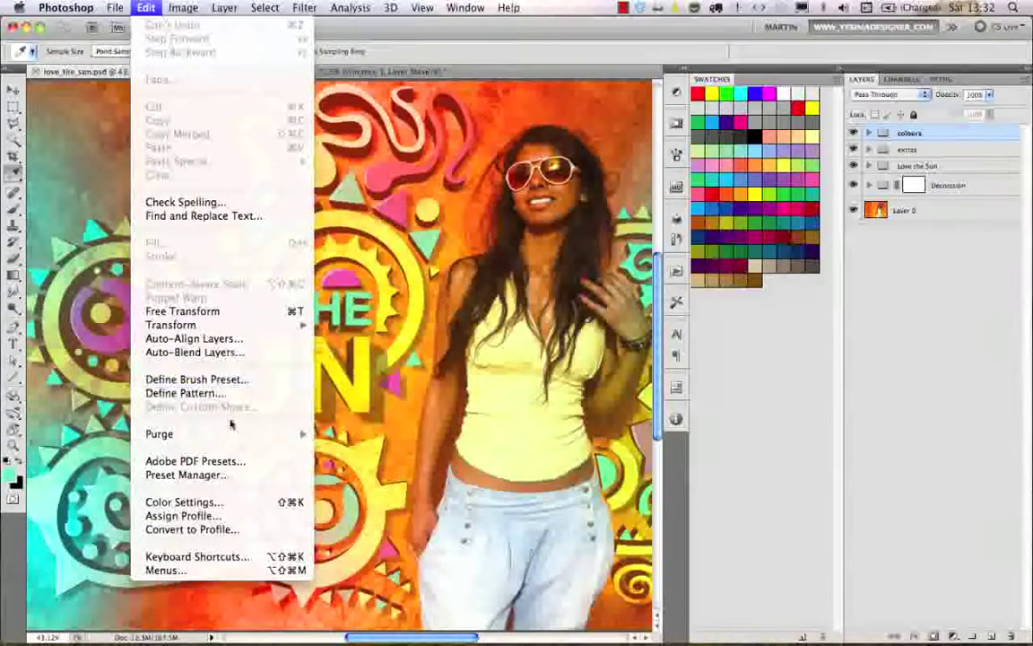
left_click(187, 474)
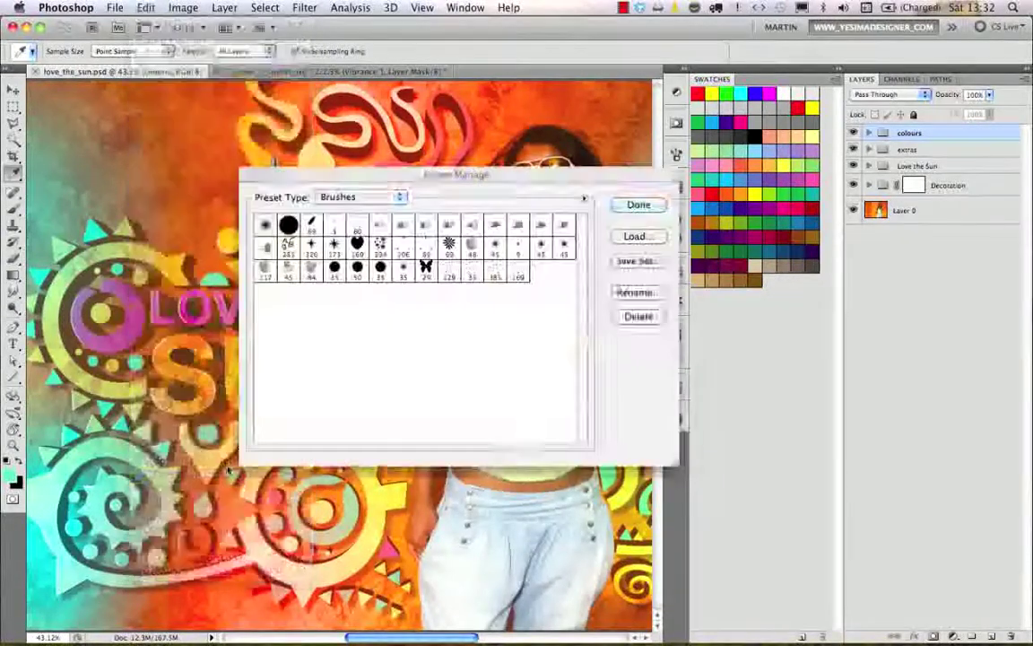
left_click(395, 196)
left_click(348, 246)
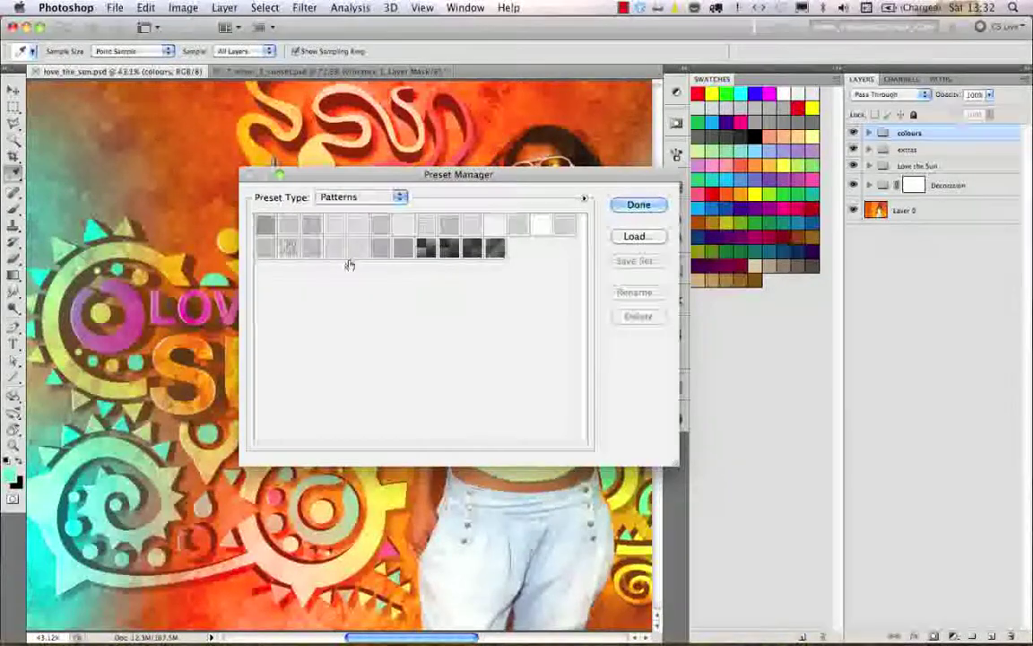
left_click(425, 247)
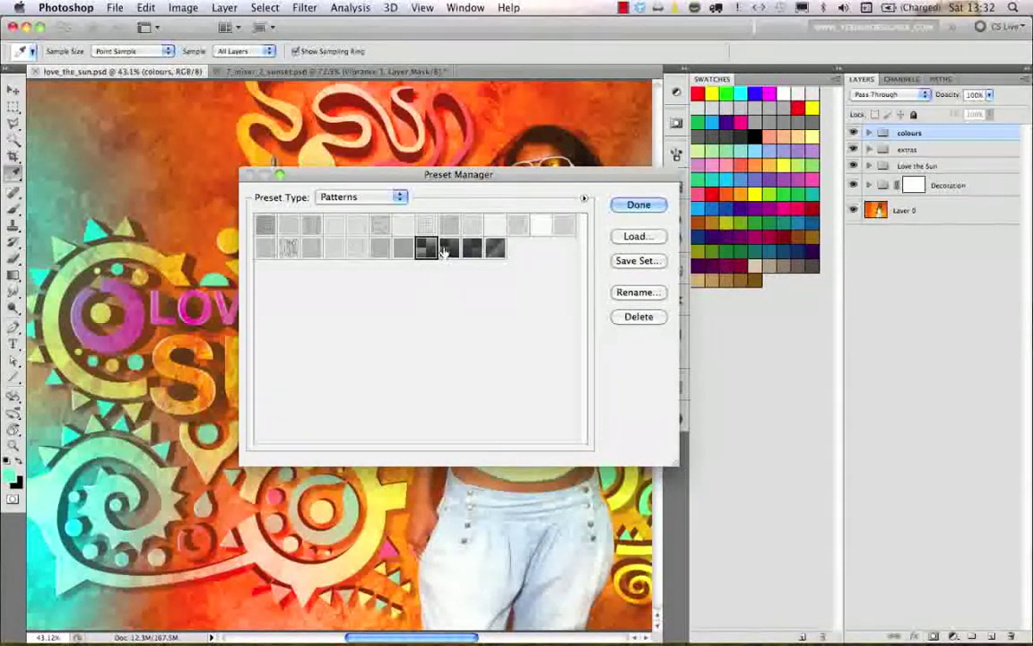
left_click(637, 205)
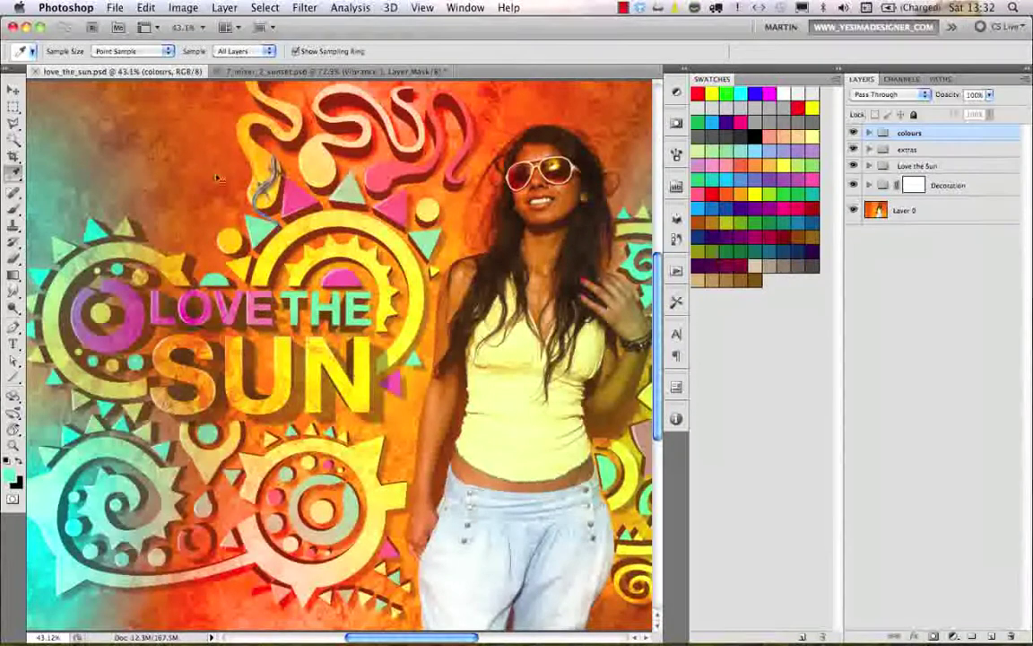
key("super+n")
Create a blank Untitled-1 document, convert its Background to Layer 0, and open its Layer Style.
key("Return")
double_click(935, 145)
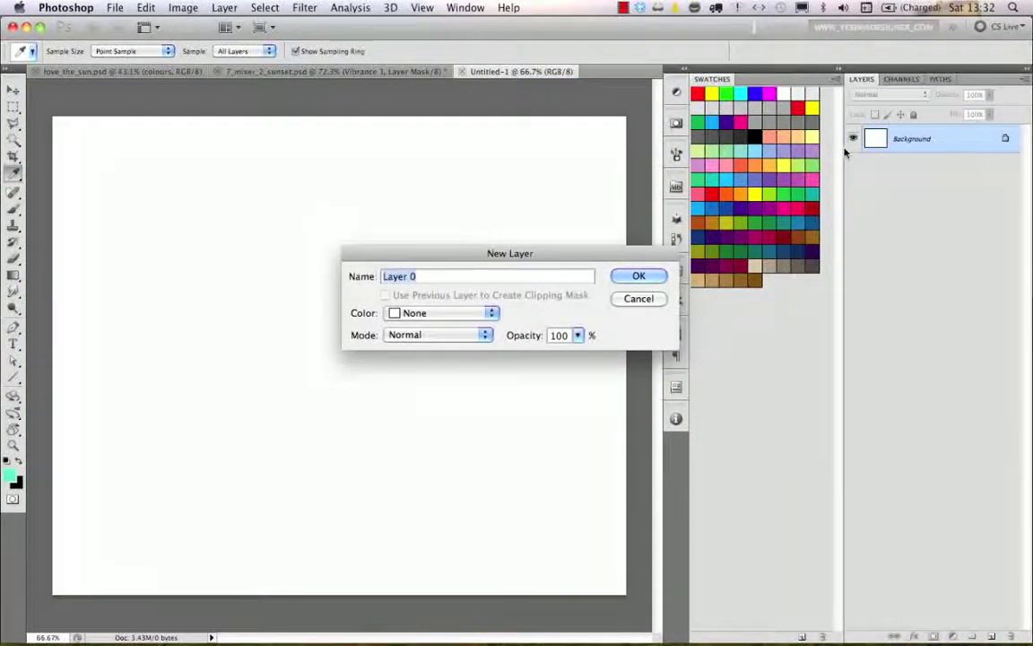
key("Return")
left_click_drag(715, 79, 676, 122)
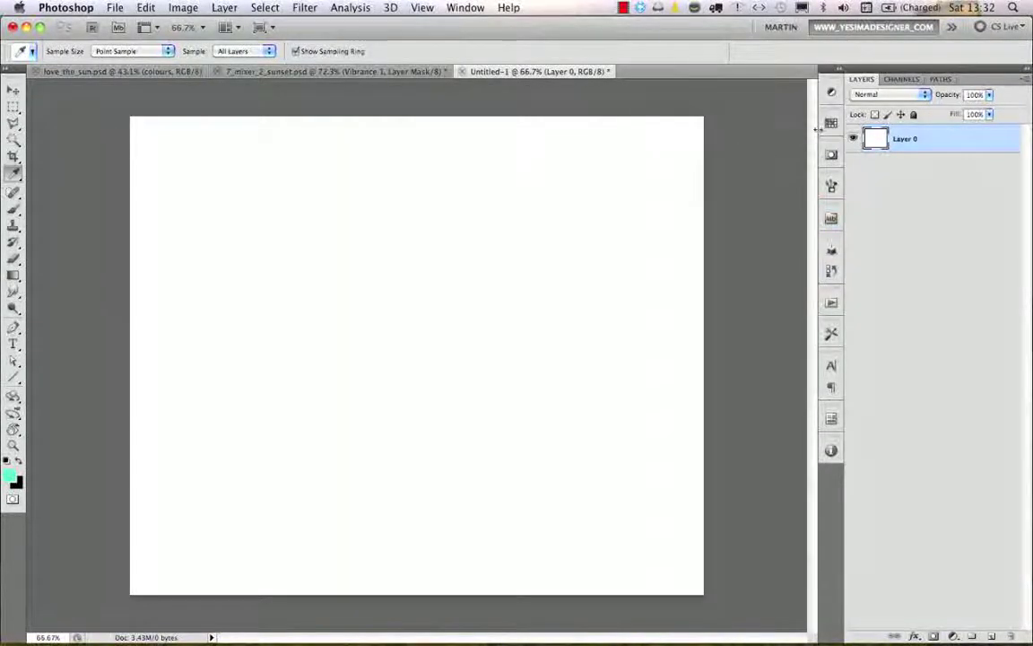
scroll(784, 196, "up", 2)
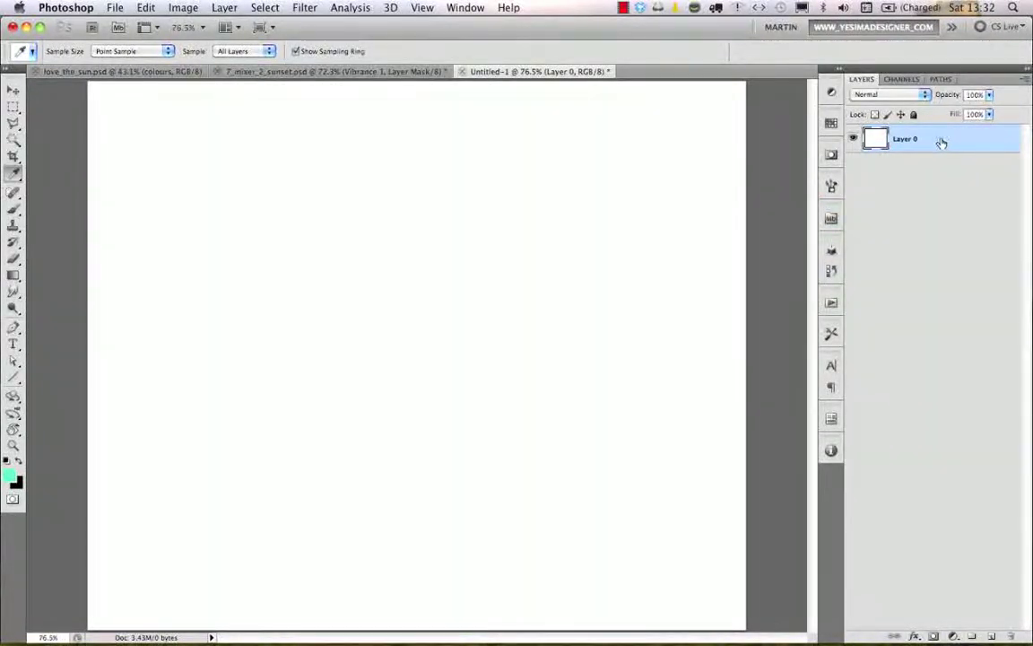
double_click(937, 140)
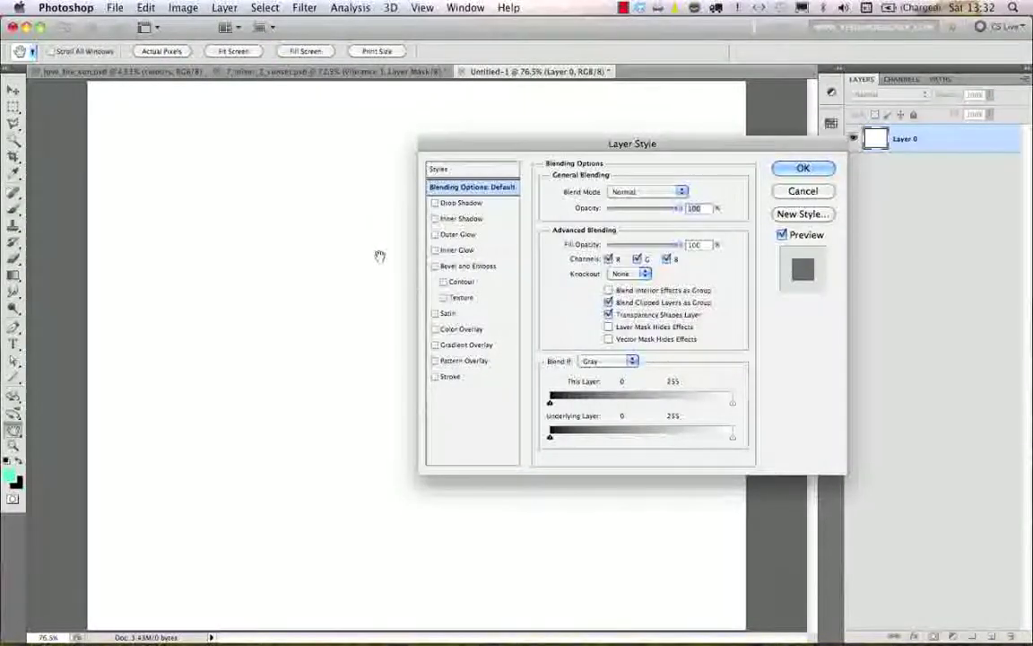
Enable Pattern Overlay on Layer 0, trying dark patterns before settling on the diagonal carbon-fibre one.
left_click(449, 361)
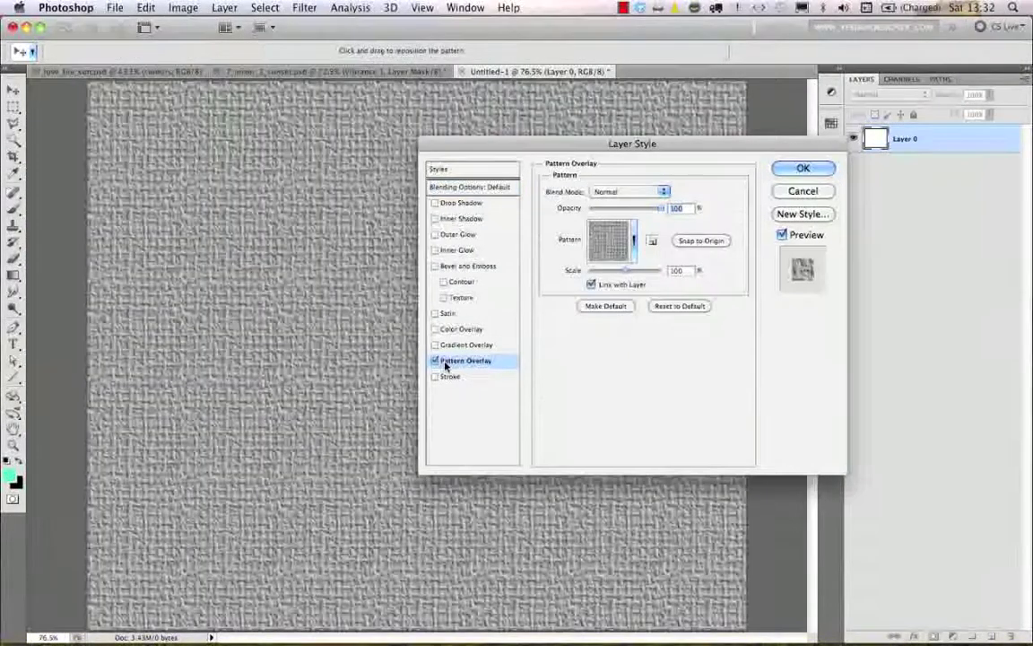
left_click(632, 239)
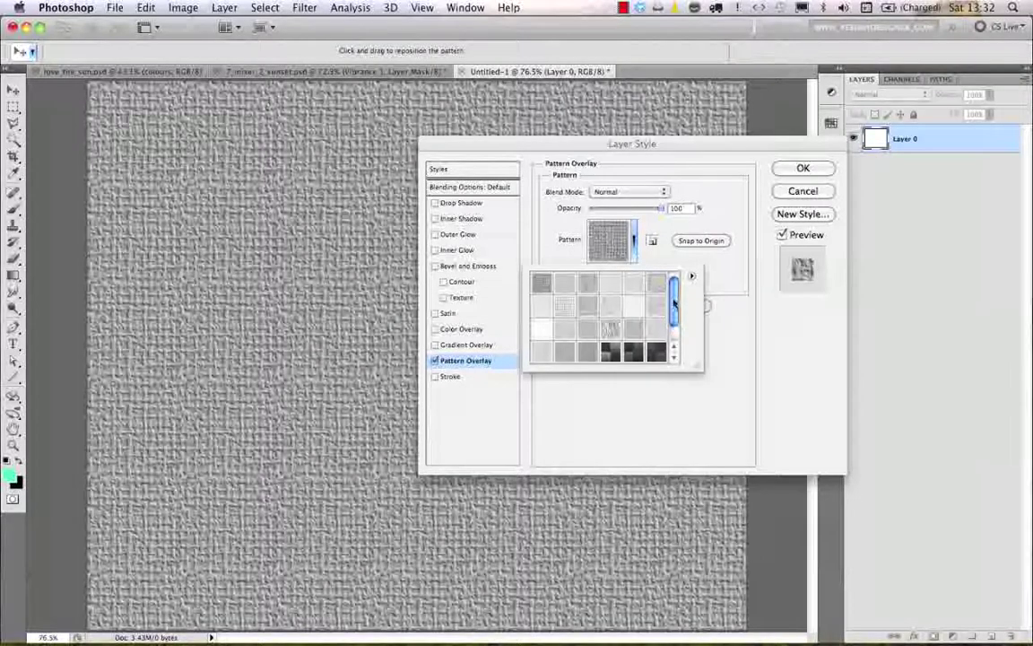
left_click(609, 330)
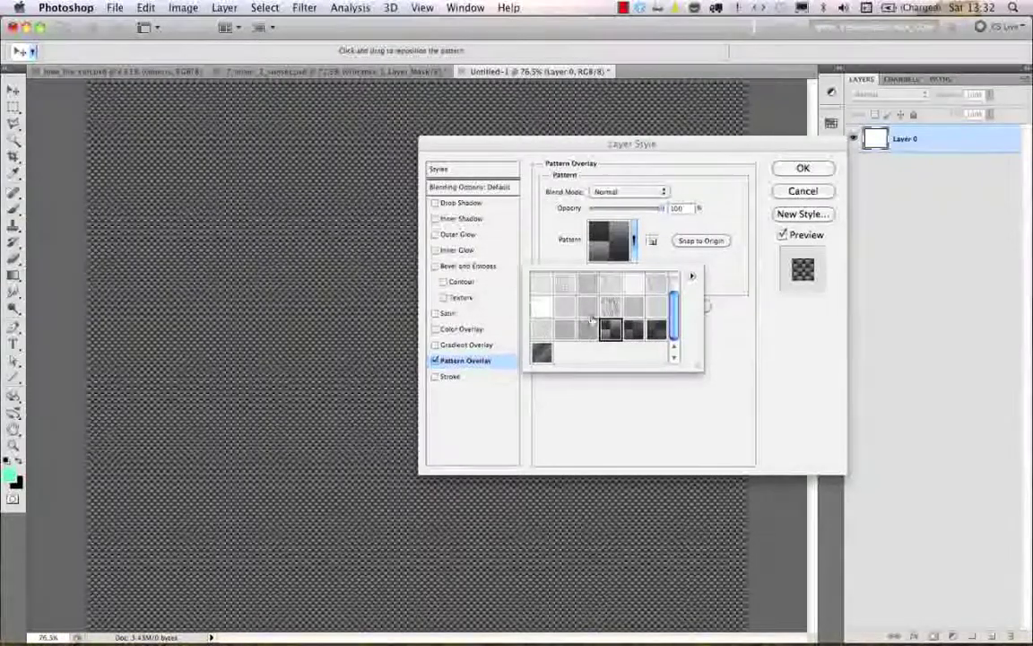
left_click(633, 331)
left_click(542, 353)
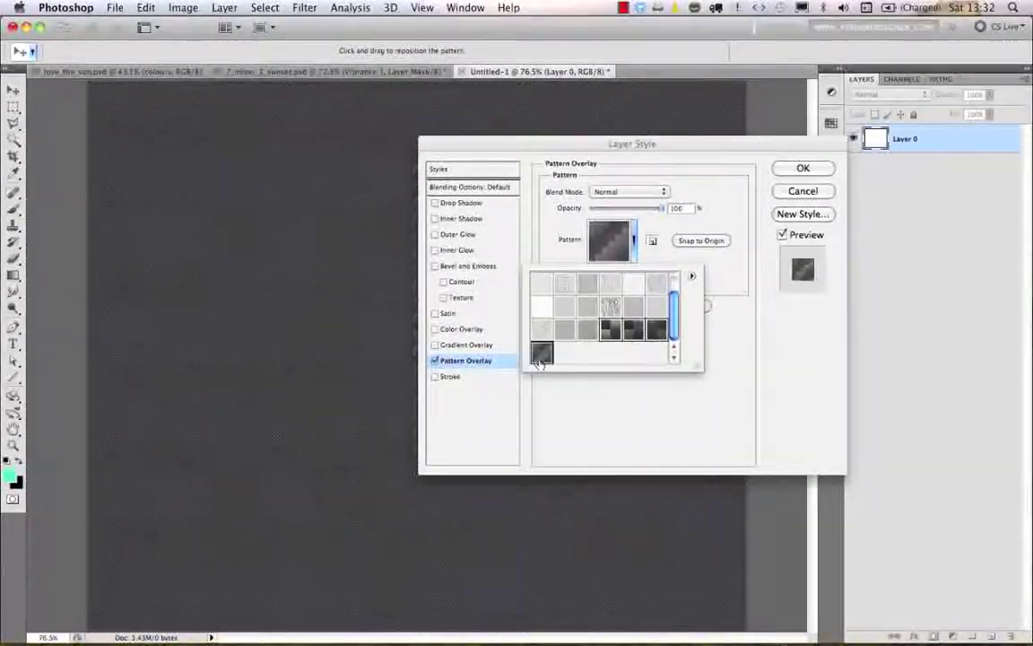